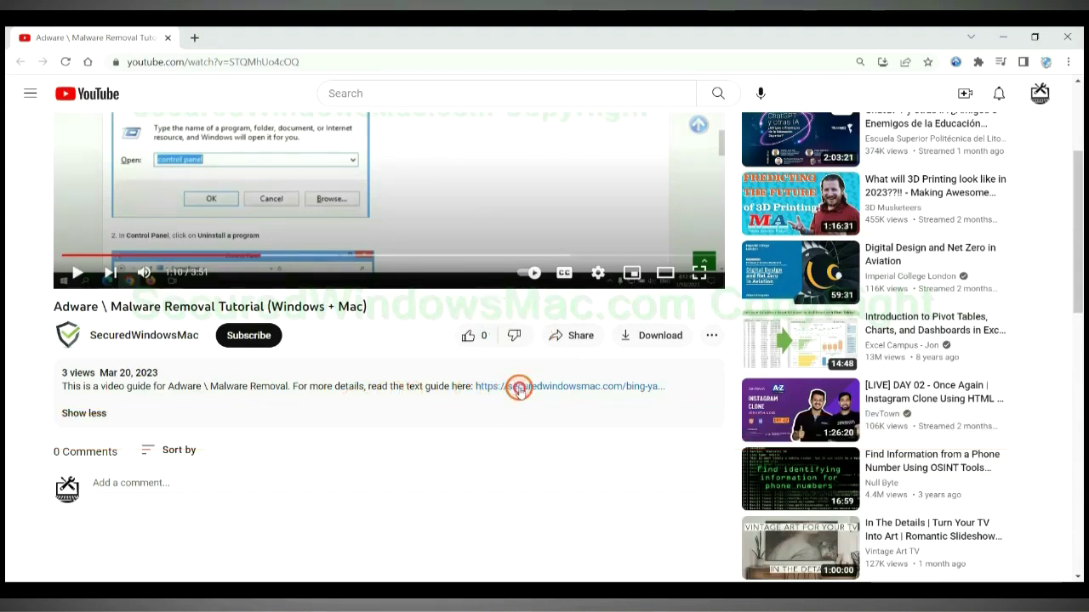
- Open the text guide linked in the video description and find its Instant Automatic Removal section
left_click(519, 389)
mouse_move(490, 313)
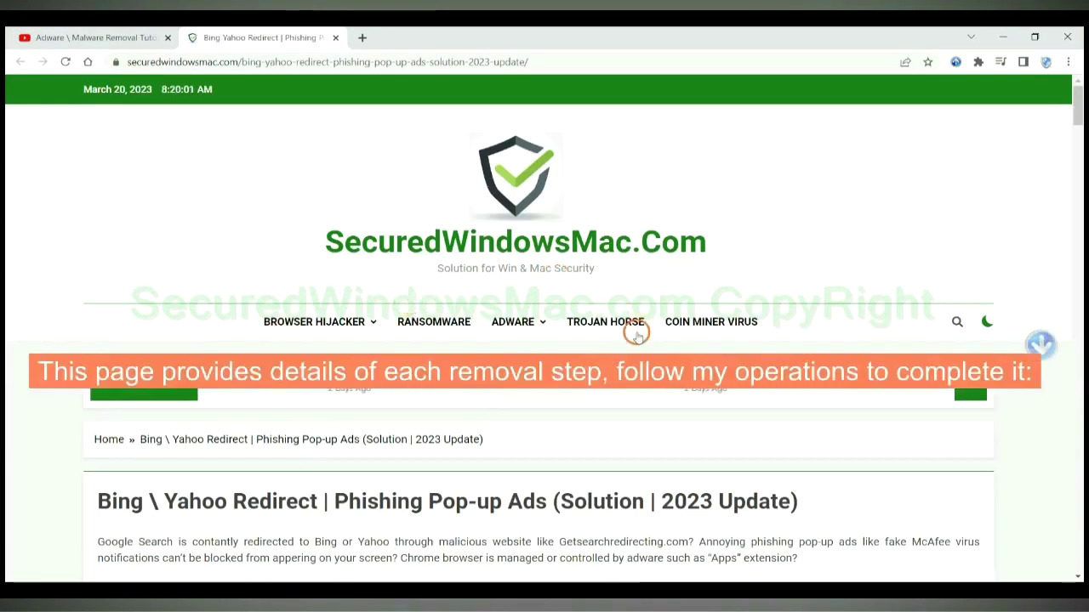
scroll(637, 328, "down", 10)
scroll(593, 378, "down", 6)
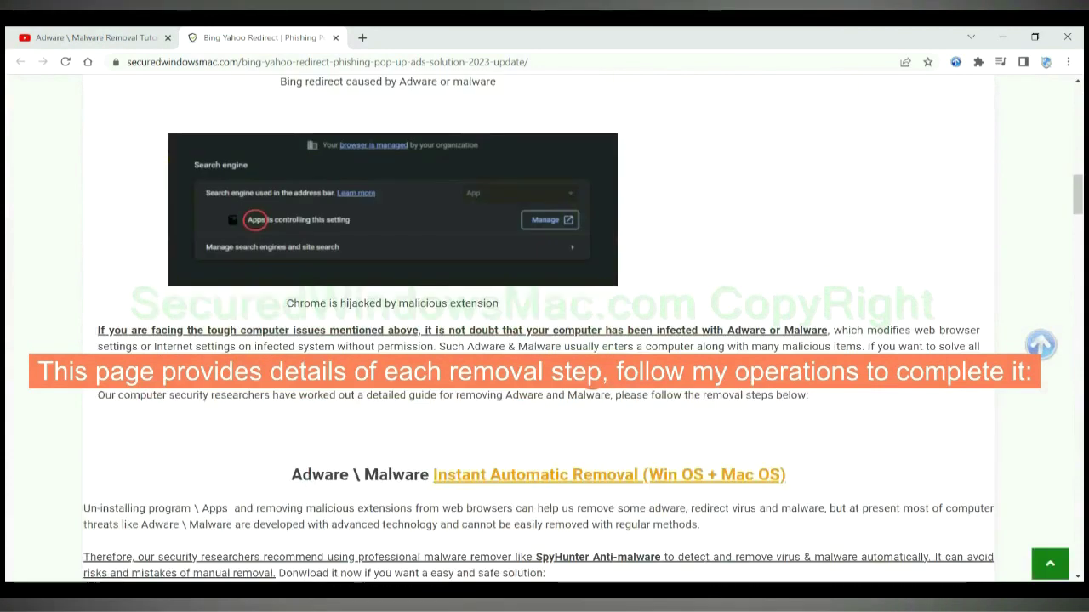
scroll(592, 378, "down", 2)
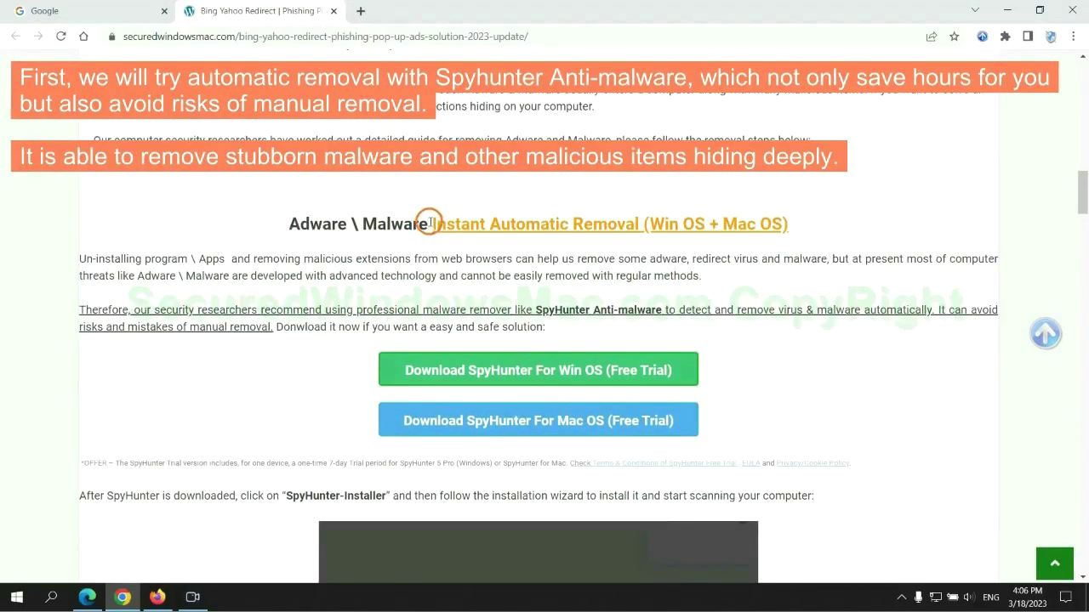
left_click_drag(431, 223, 636, 224)
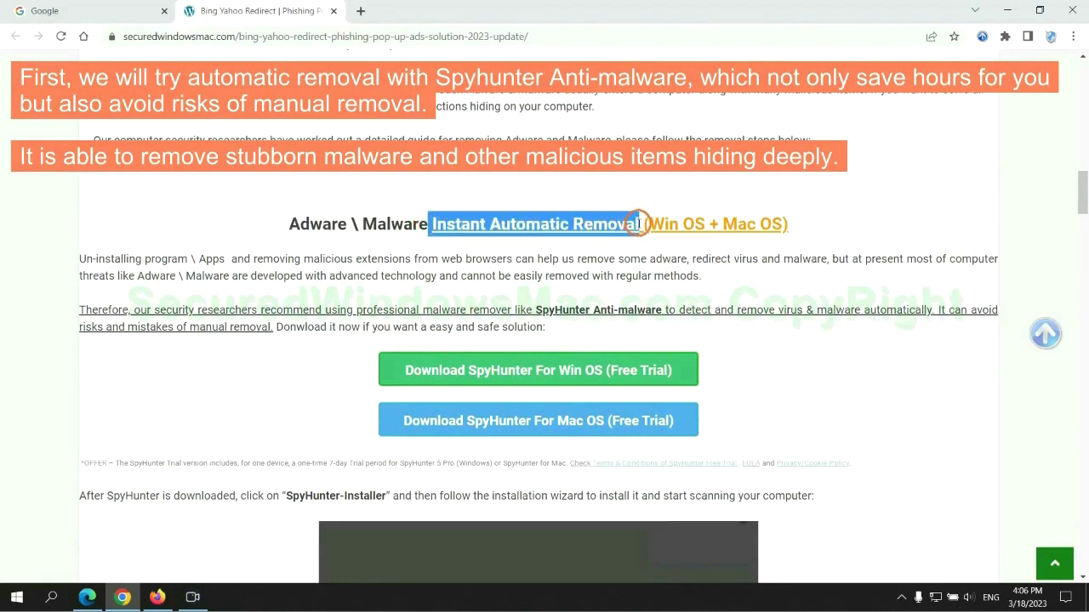
left_click(543, 190)
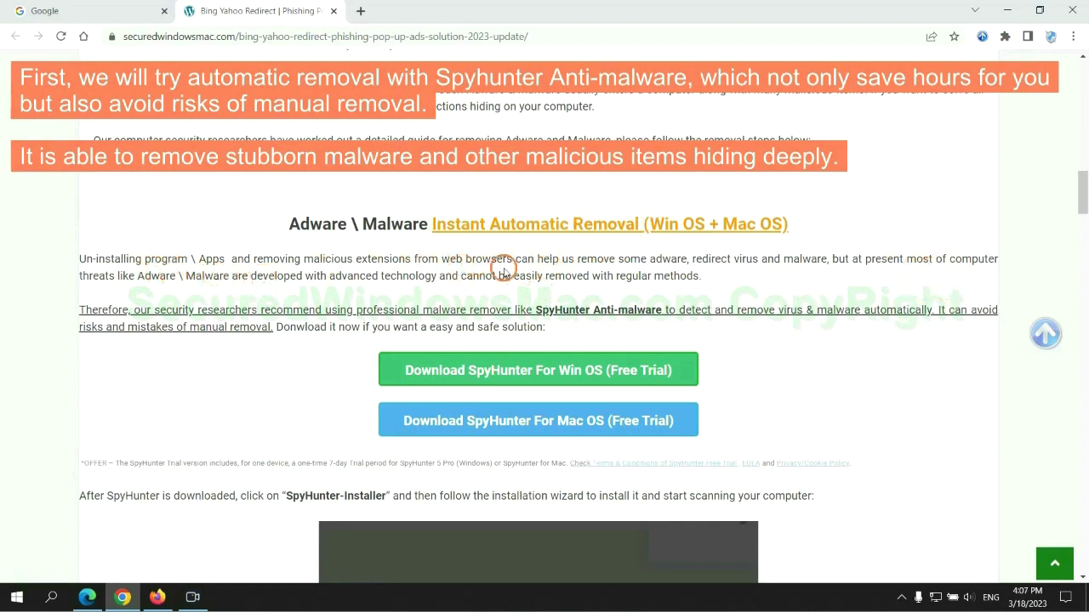
- Download the SpyHunter free trial for Windows from the guide and keep the installer file despite the browser warning
scroll(539, 302, "down", 1)
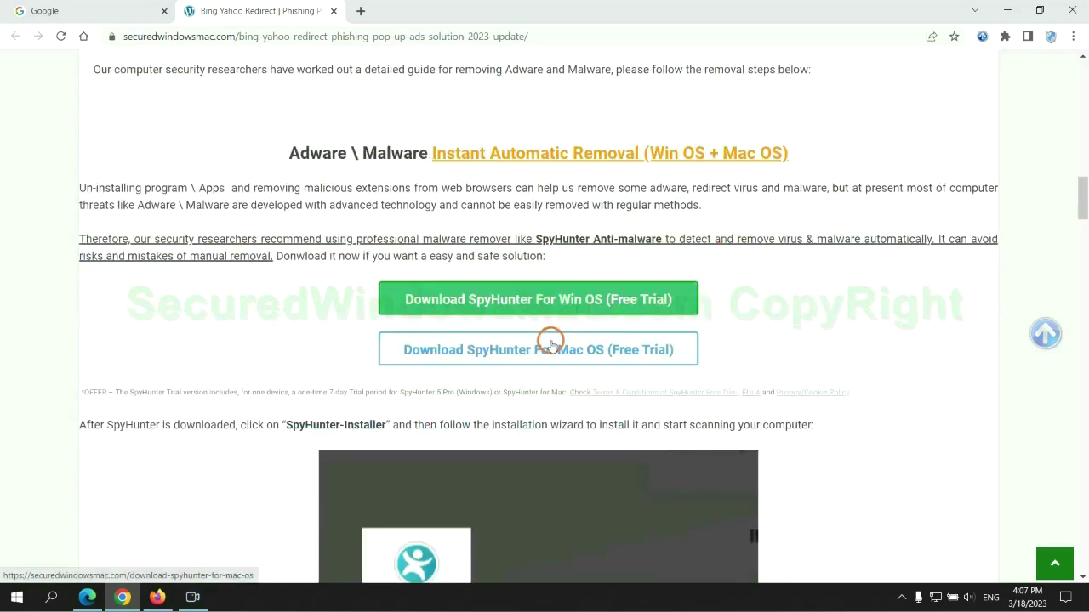
scroll(550, 342, "down", 1)
scroll(544, 323, "down", 1)
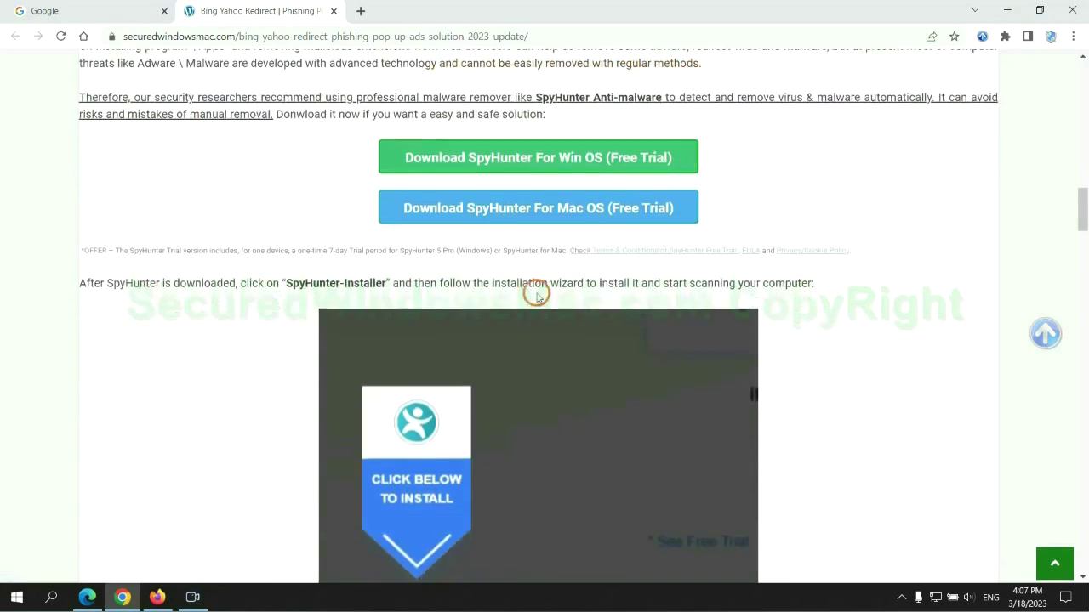
left_click(550, 163)
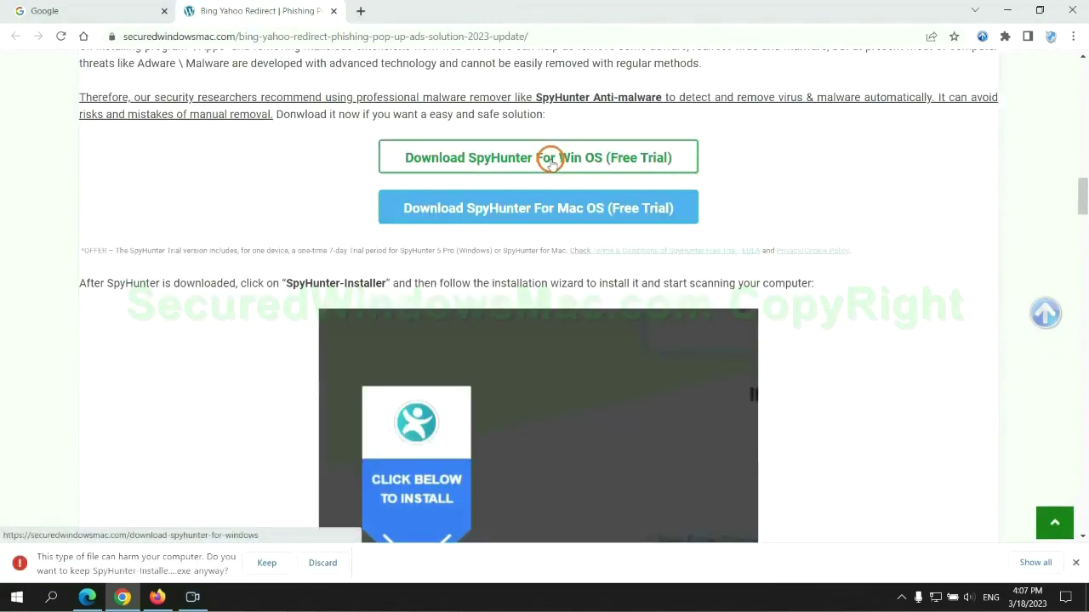
left_click(265, 563)
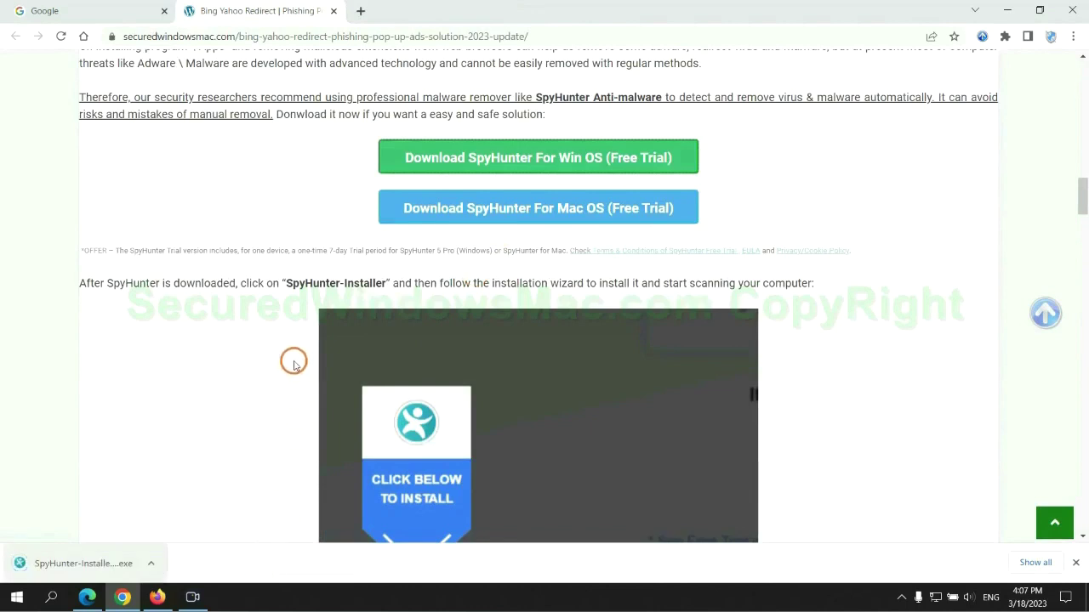
- Run the downloaded SpyHunter installer, continue past its introduction, and accept the EULA and Privacy Policy
left_click(105, 561)
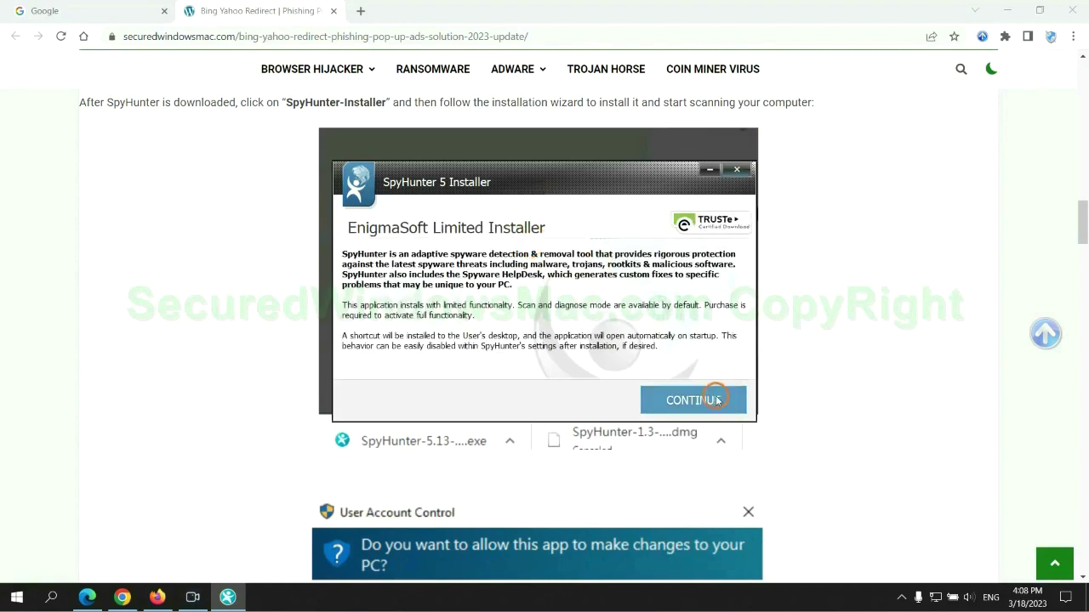
left_click(715, 399)
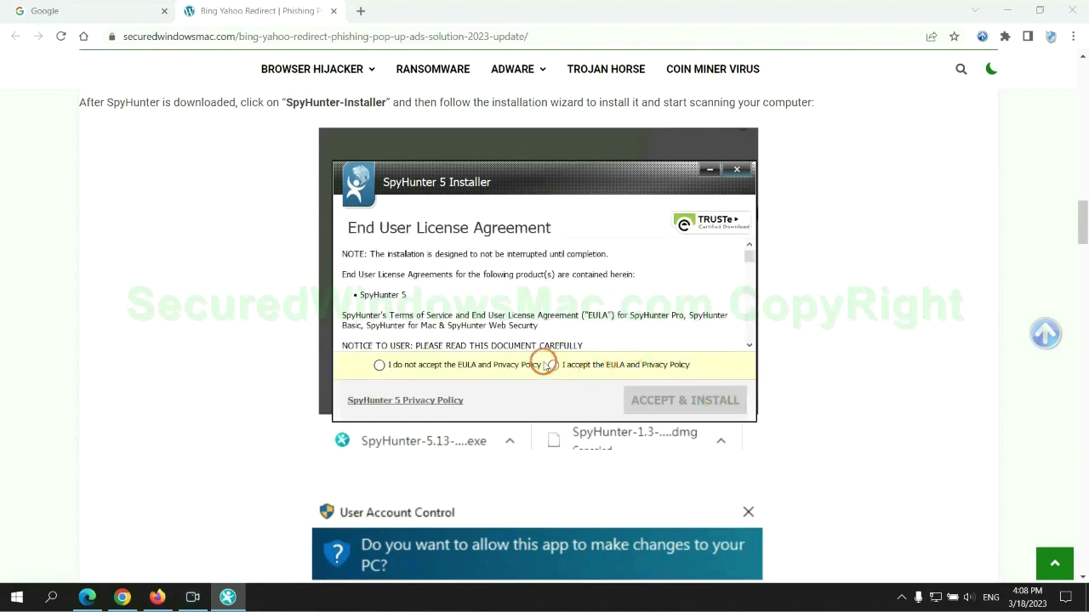
left_click(552, 365)
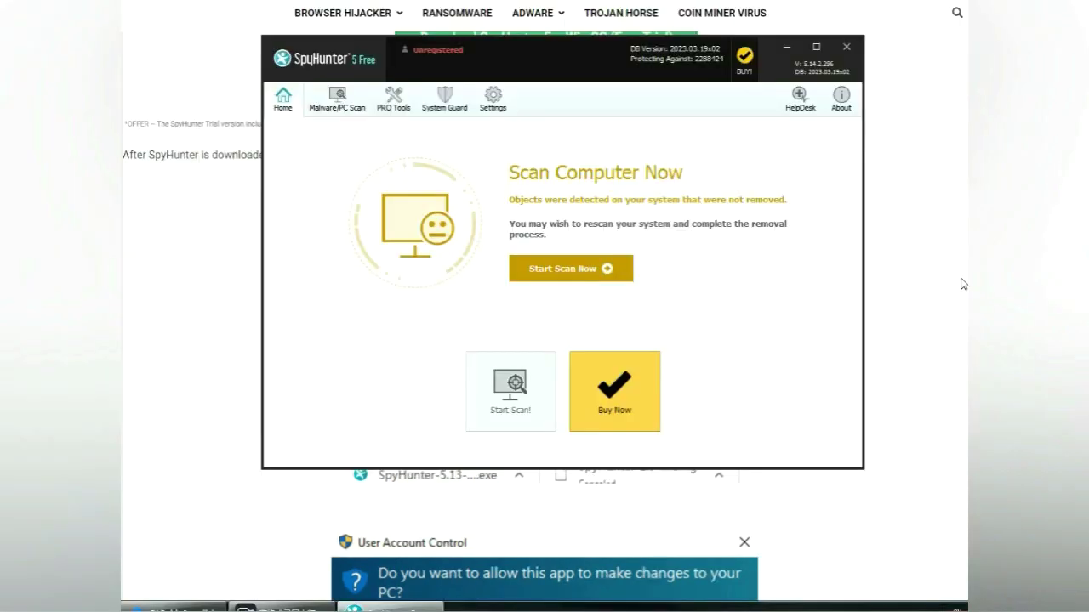
- Scan the computer with SpyHunter, proceed with the detected objects, and choose the 7-day free trial
left_click(599, 269)
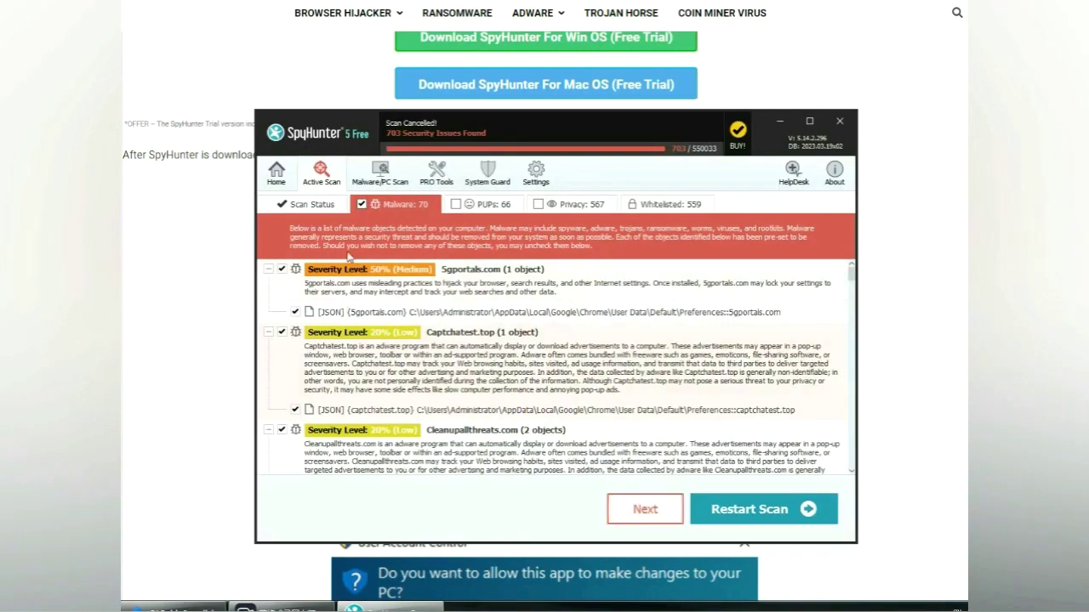
left_click(666, 513)
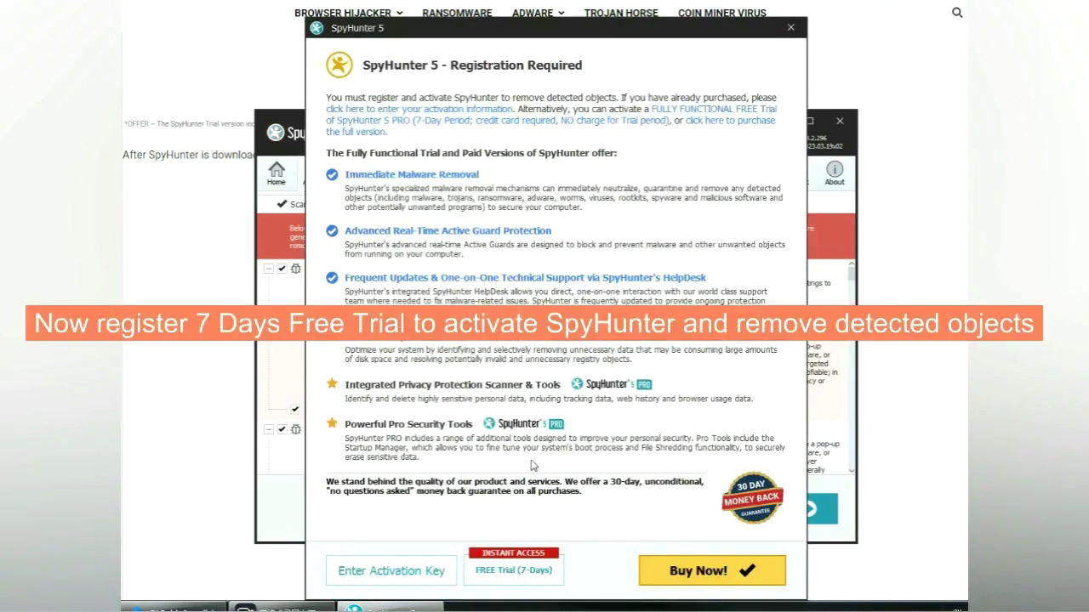
left_click(518, 572)
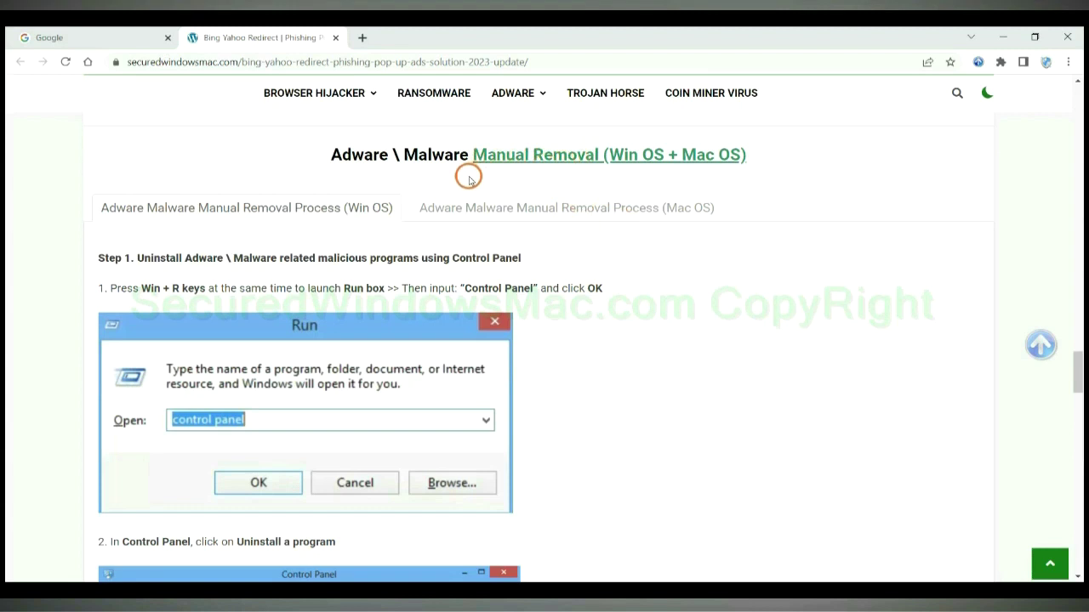
- Review the guide's Manual Removal section for Win OS and Mac OS, including Step 1 on uninstalling malicious programs
left_click_drag(610, 156, 664, 156)
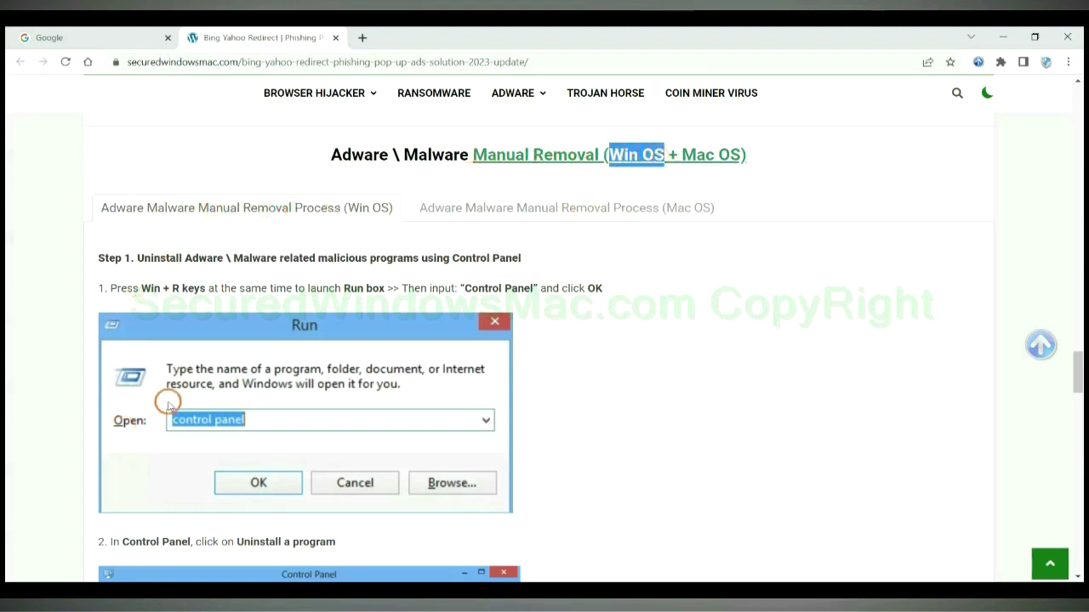
left_click_drag(681, 153, 737, 155)
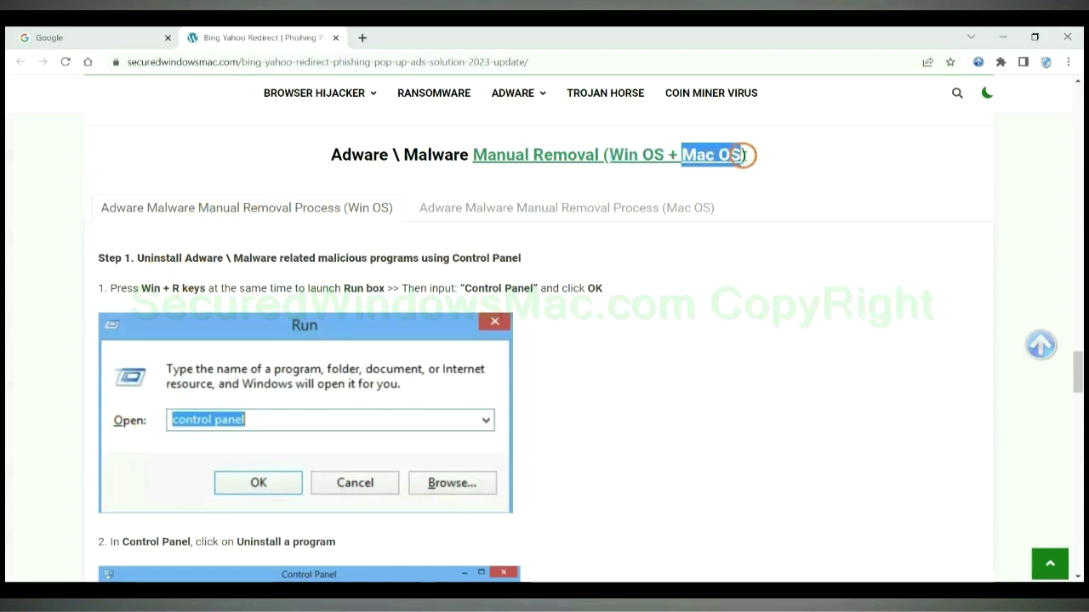
left_click(557, 206)
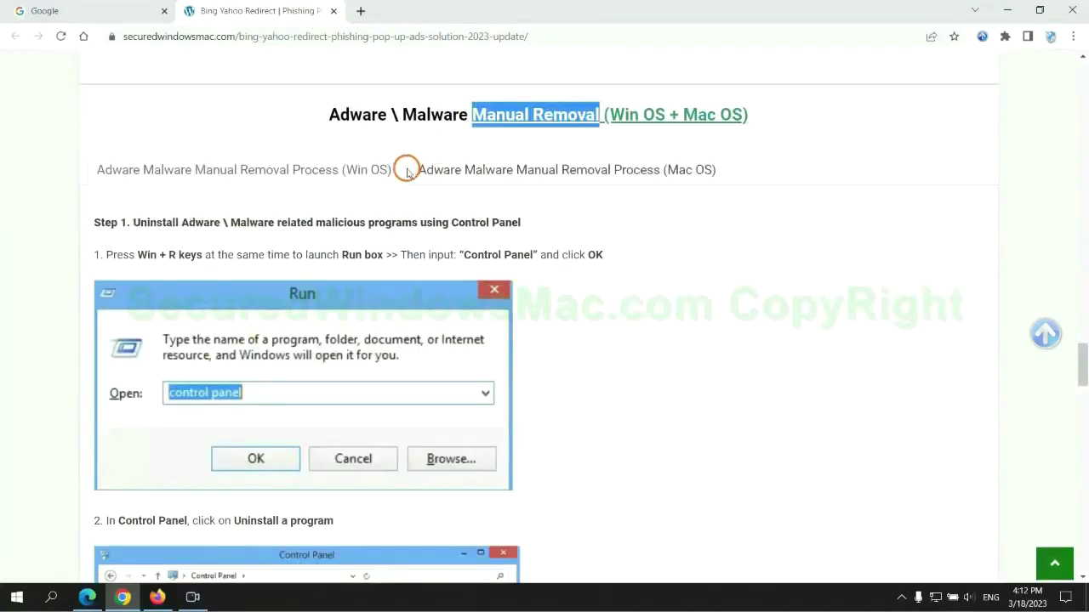
scroll(406, 297, "down", 1)
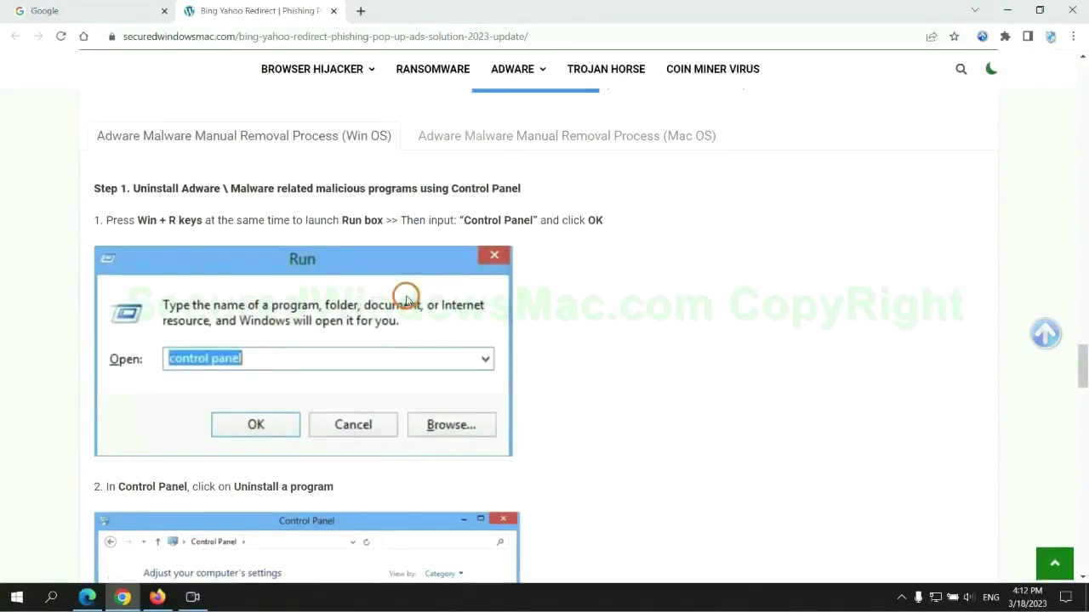
scroll(405, 298, "up", 2)
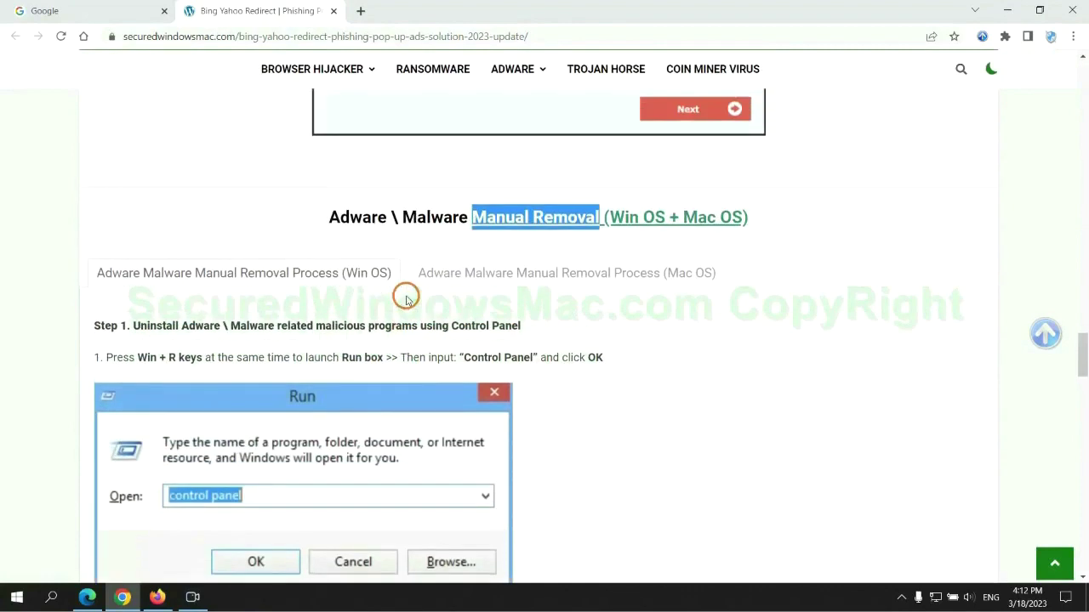
scroll(343, 282, "up", 1)
scroll(287, 184, "down", 3)
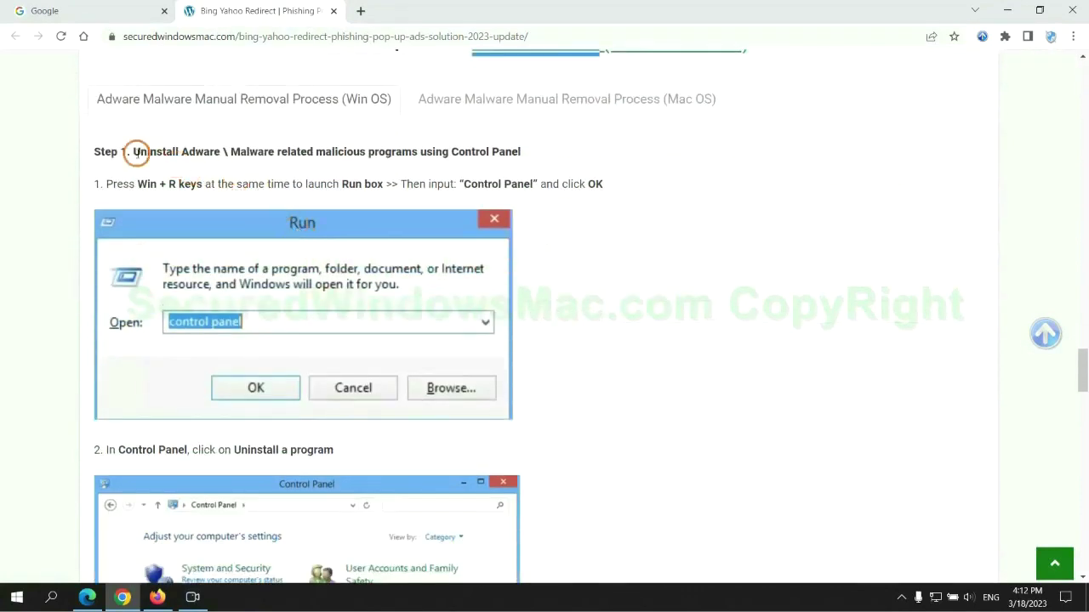
left_click_drag(148, 156, 417, 156)
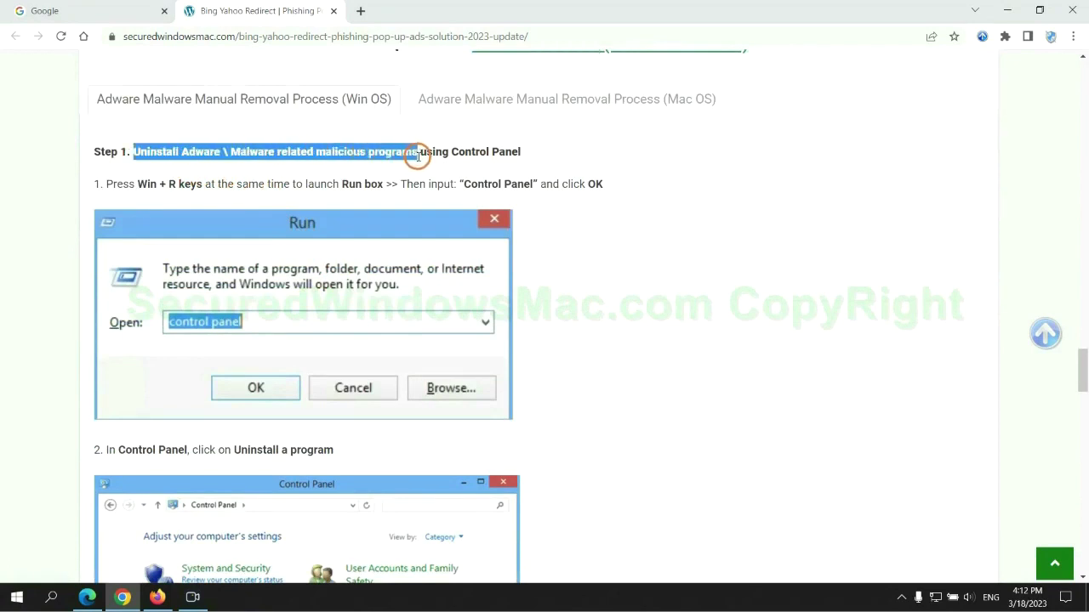
left_click(723, 224)
scroll(676, 223, "down", 2)
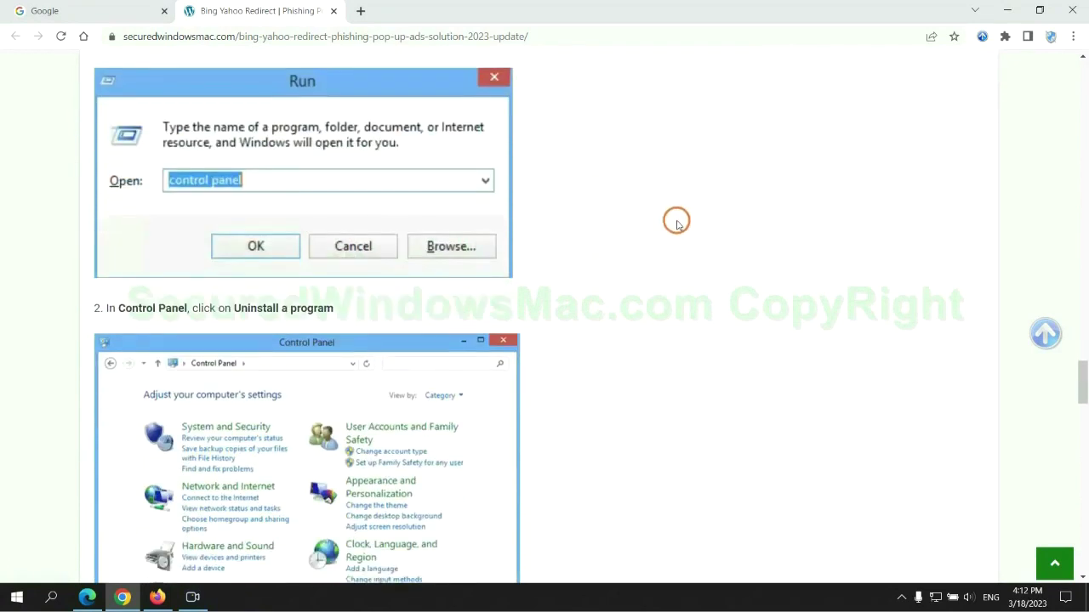
- Launch Control Panel by running "control panel" and open the list of programs that can be uninstalled
key("super+r")
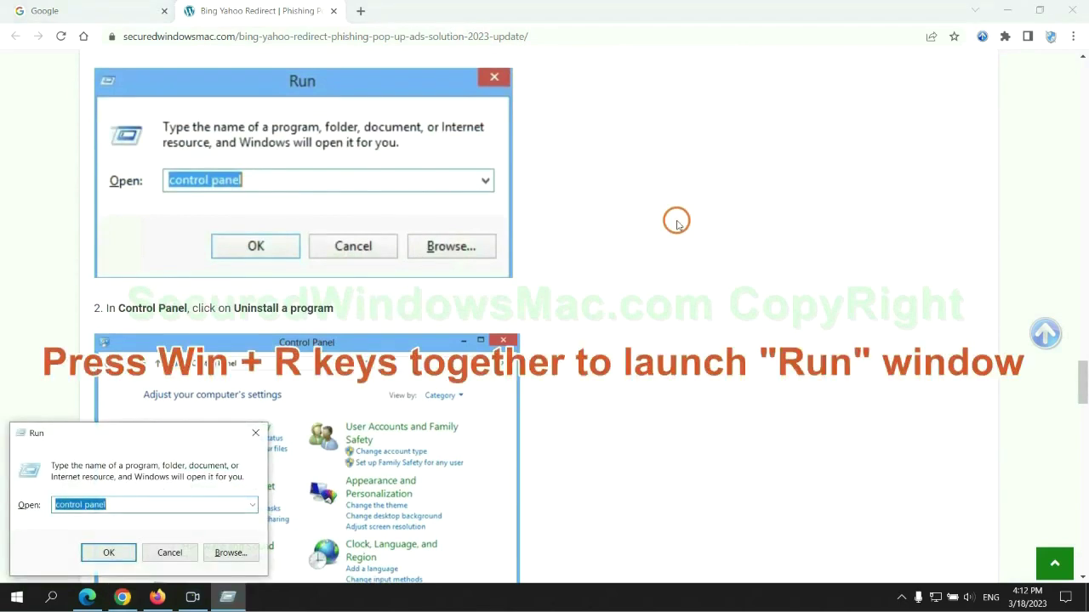
type("control")
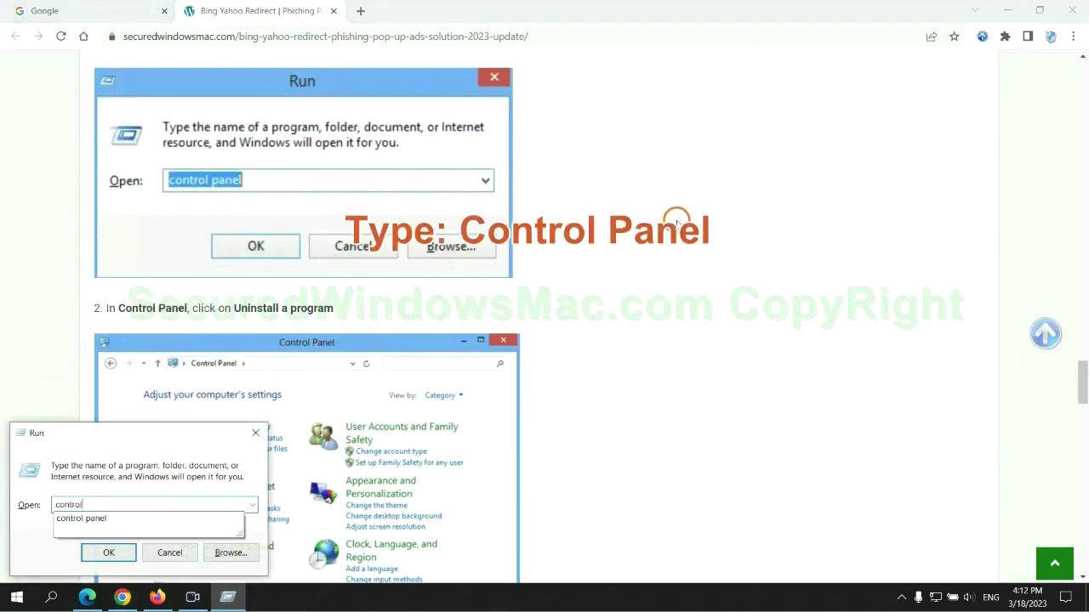
type(" panel")
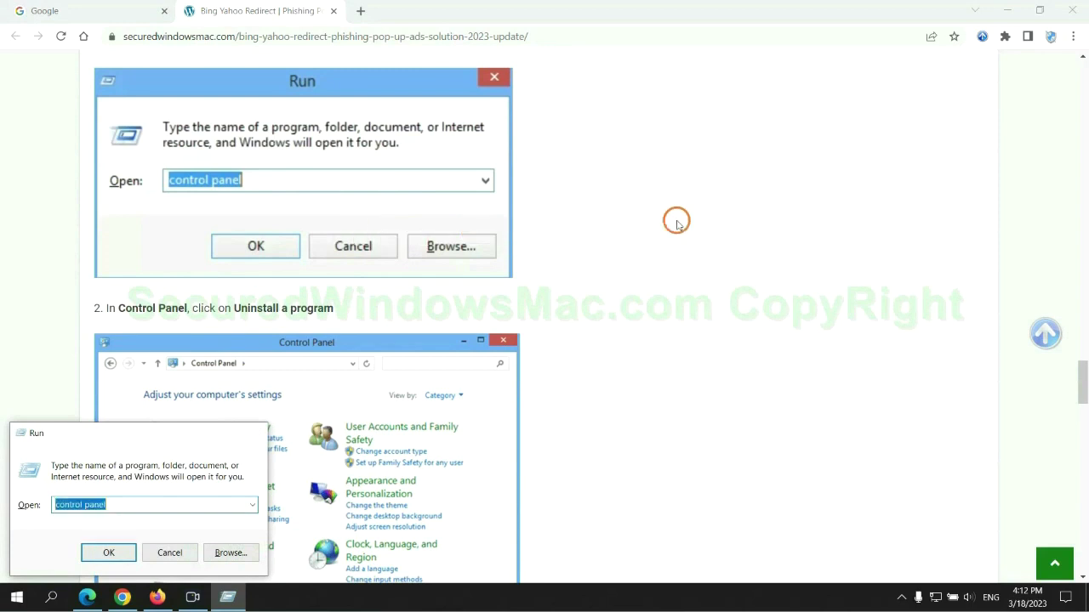
key("Return")
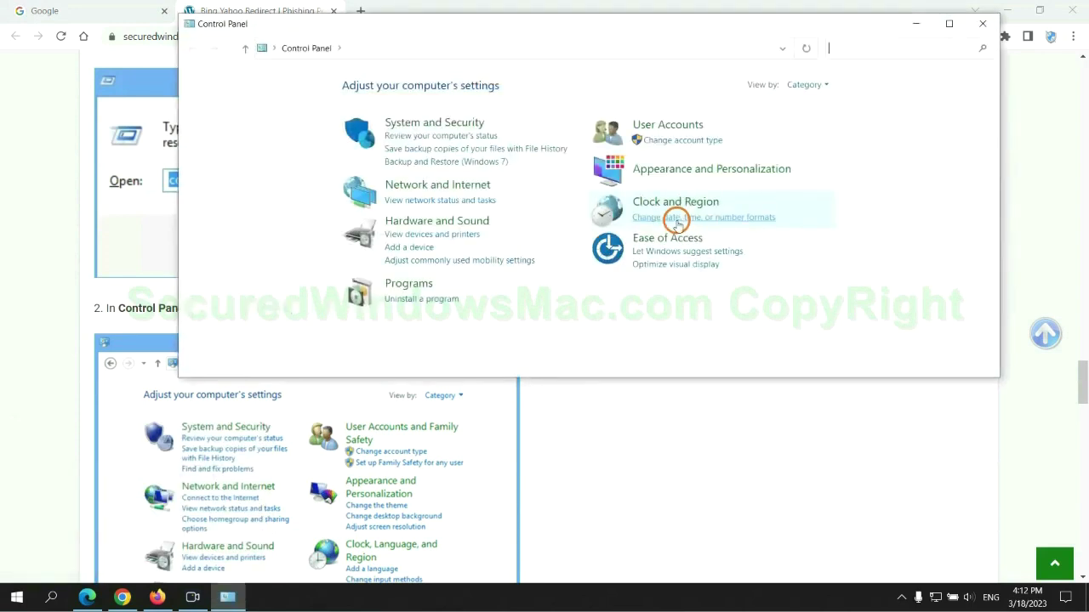
left_click(430, 299)
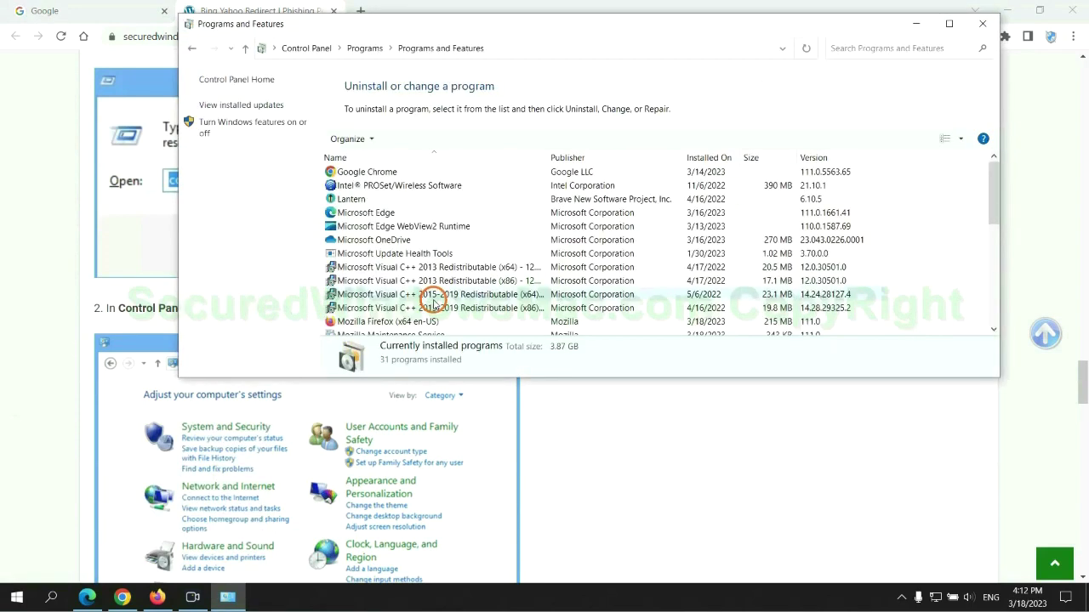
- Bring up the Uninstall/Change option for Lantern and close the Programs and Features window without uninstalling it
left_click(353, 199)
right_click(357, 204)
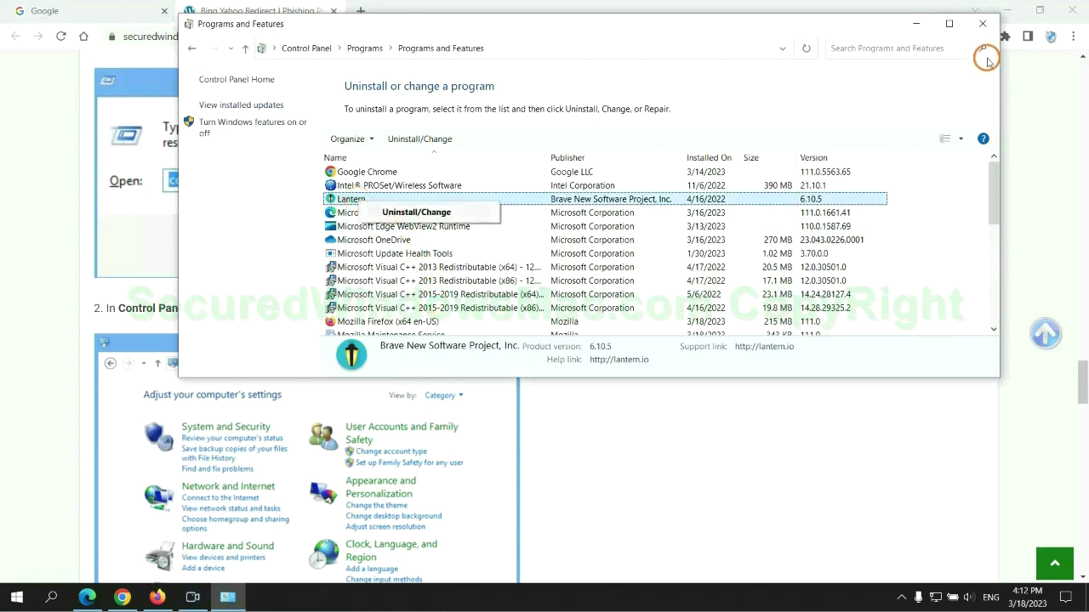
left_click(980, 26)
- Find Step 2 of the guide, on removing malicious extensions from the web browsers
scroll(320, 364, "down", 6)
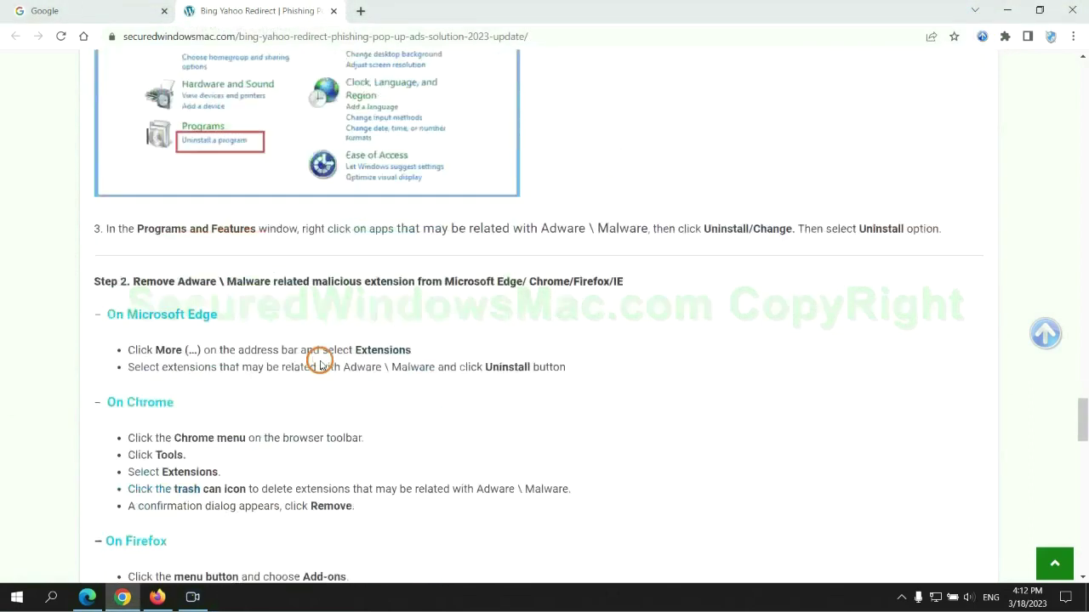
left_click_drag(308, 252, 419, 248)
left_click(430, 266)
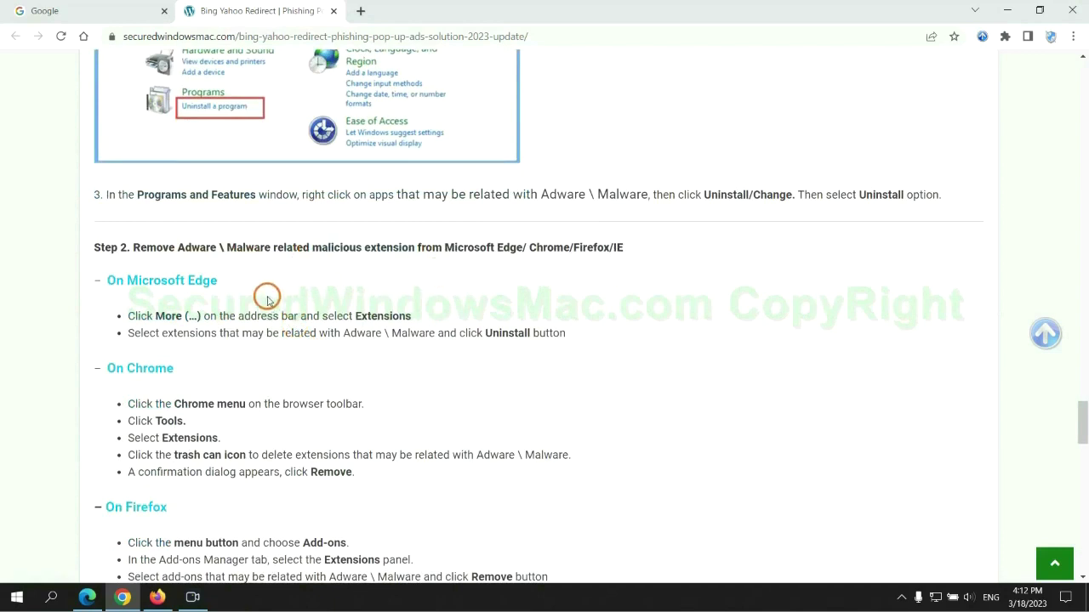
- Switch to Microsoft Edge, remove the McAfee WebAdvisor extension, and close the extensions page
left_click(90, 596)
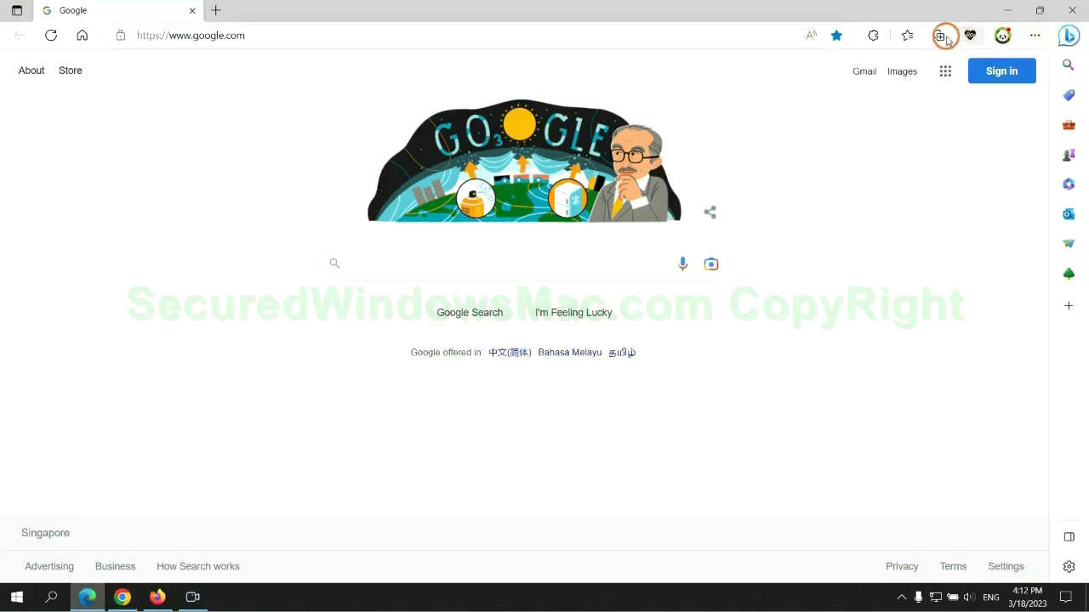
left_click(903, 37)
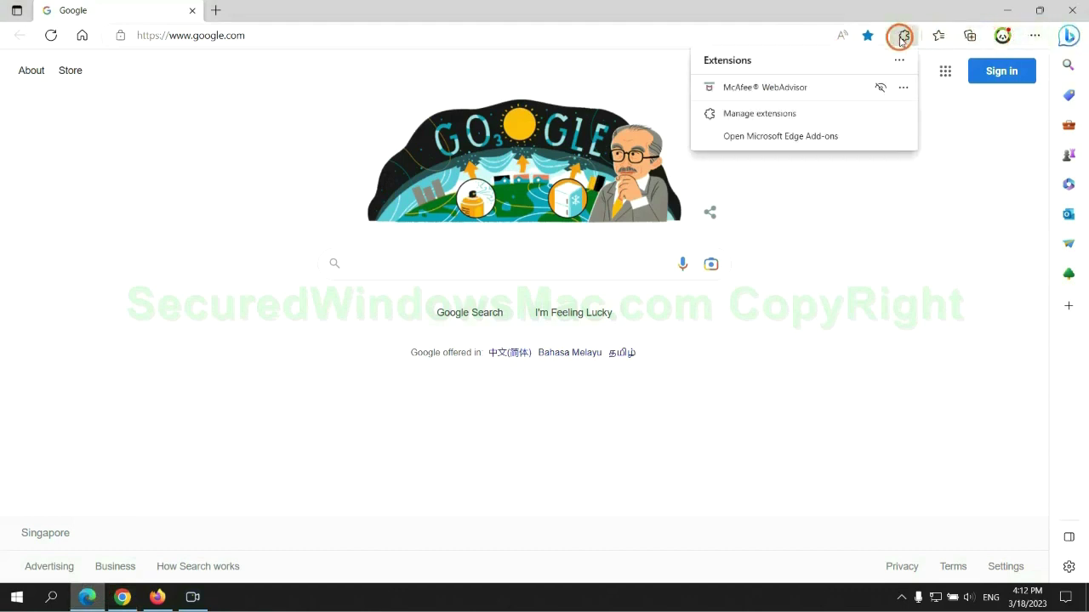
left_click(756, 113)
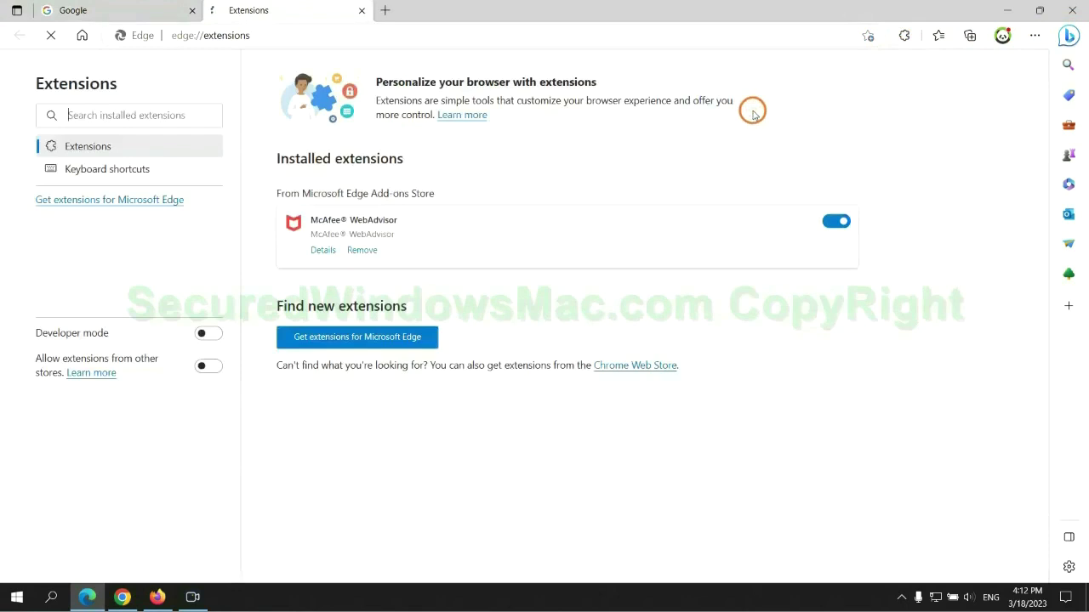
left_click(362, 252)
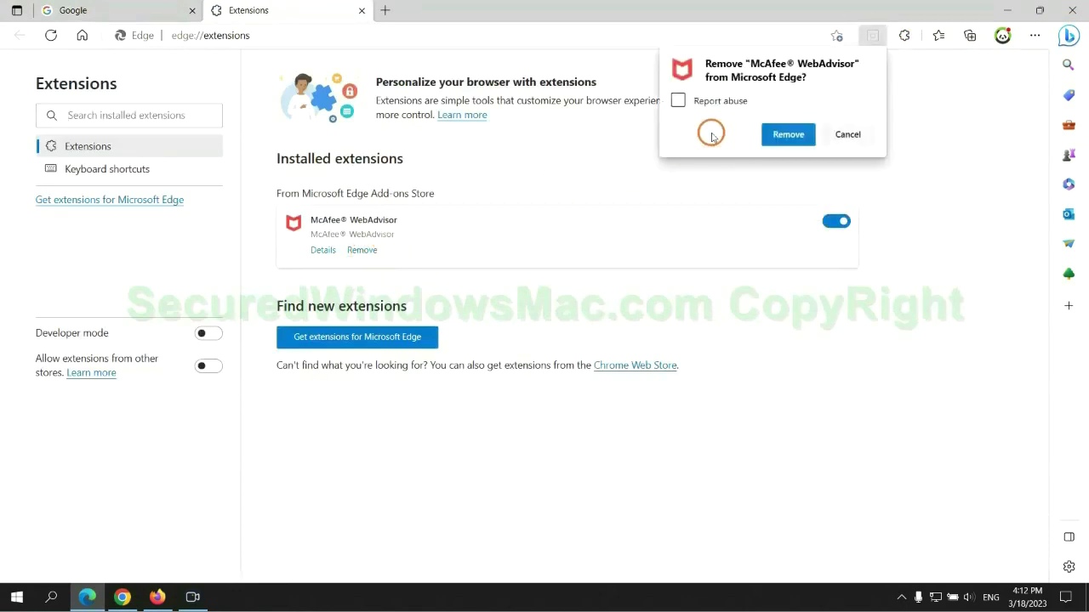
left_click(785, 134)
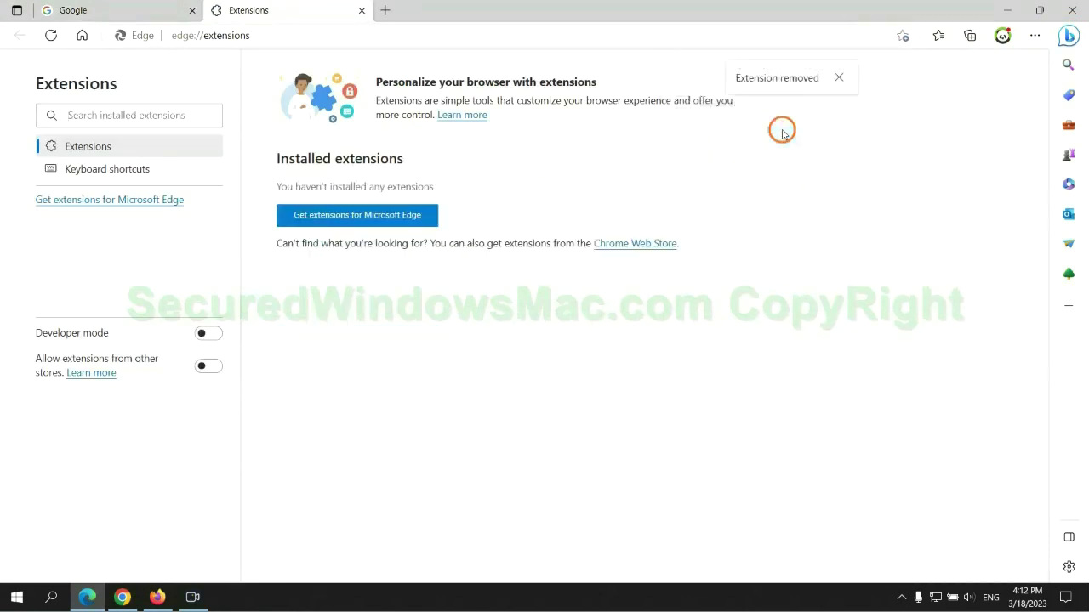
left_click(361, 11)
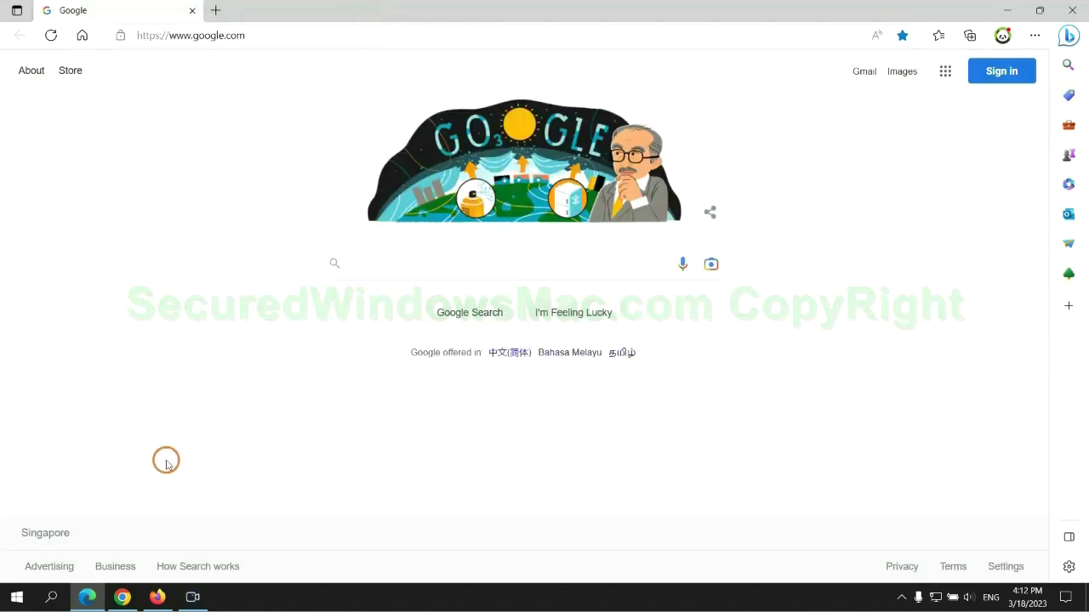
- Switch to Chrome, remove the "Ecosia - The search engine that plants trees" extension, and close its uninstall feedback page
left_click(133, 603)
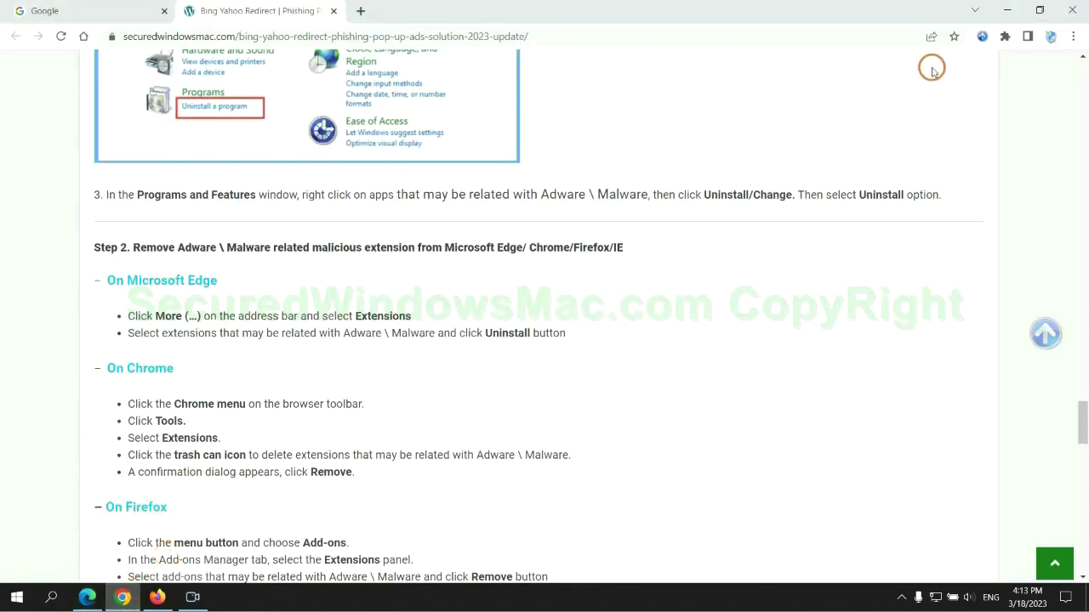
left_click(1005, 36)
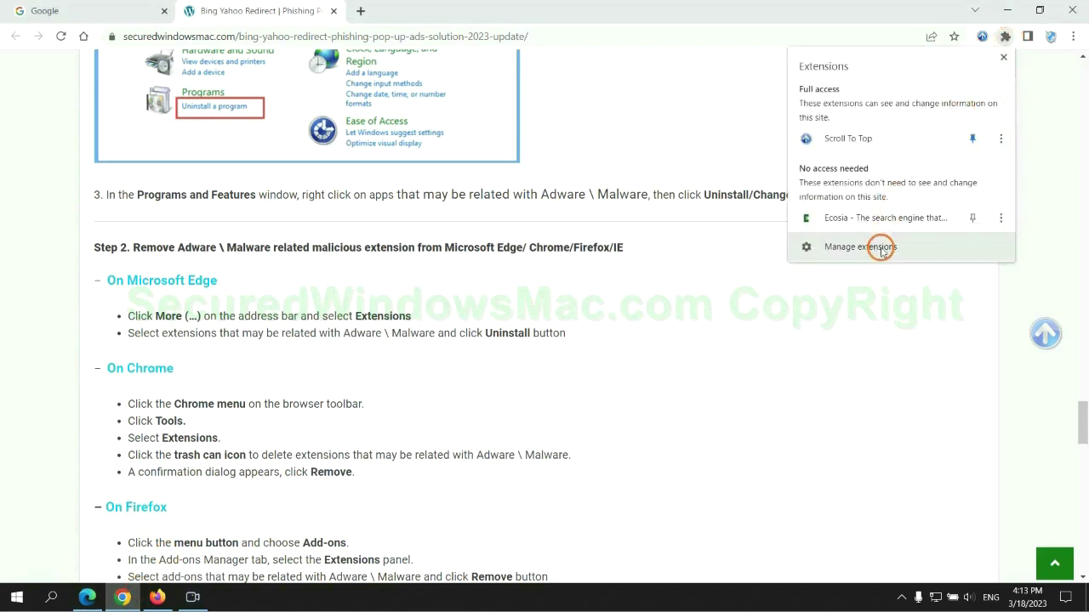
left_click(887, 249)
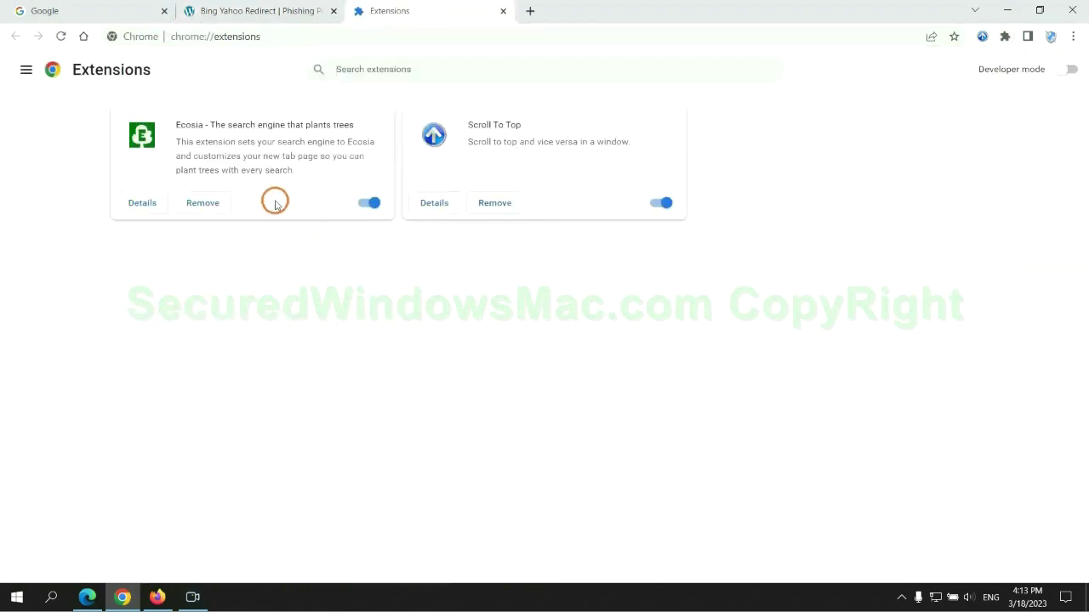
left_click(202, 203)
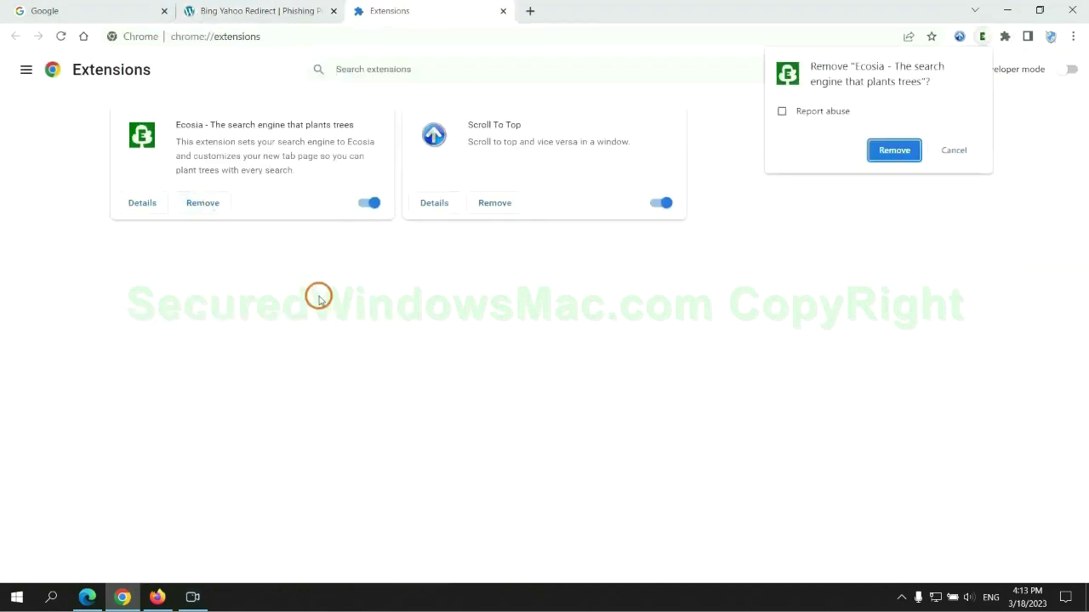
left_click(901, 150)
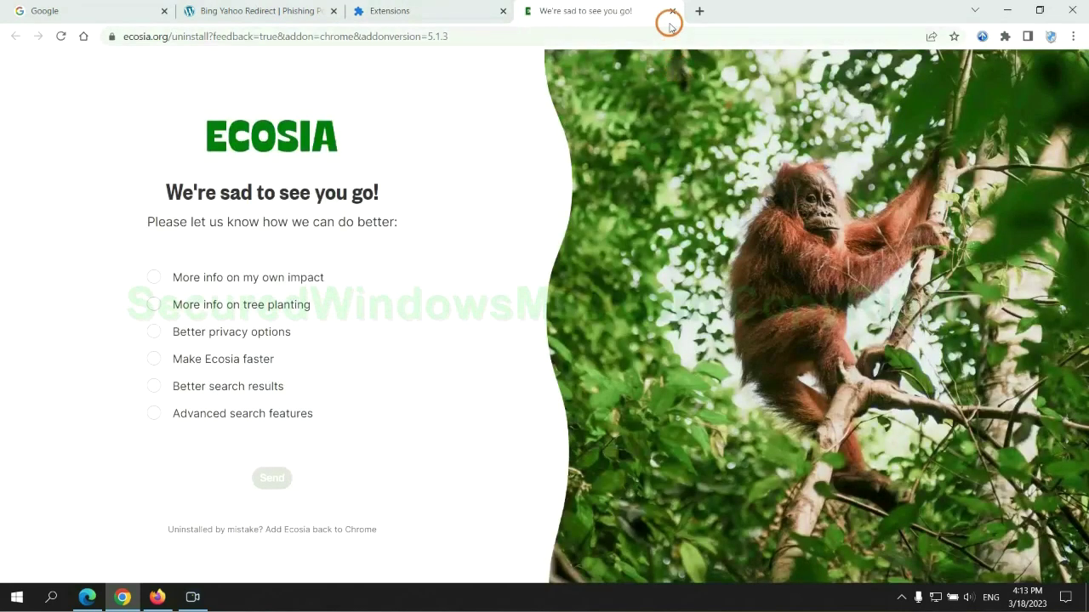
left_click(672, 10)
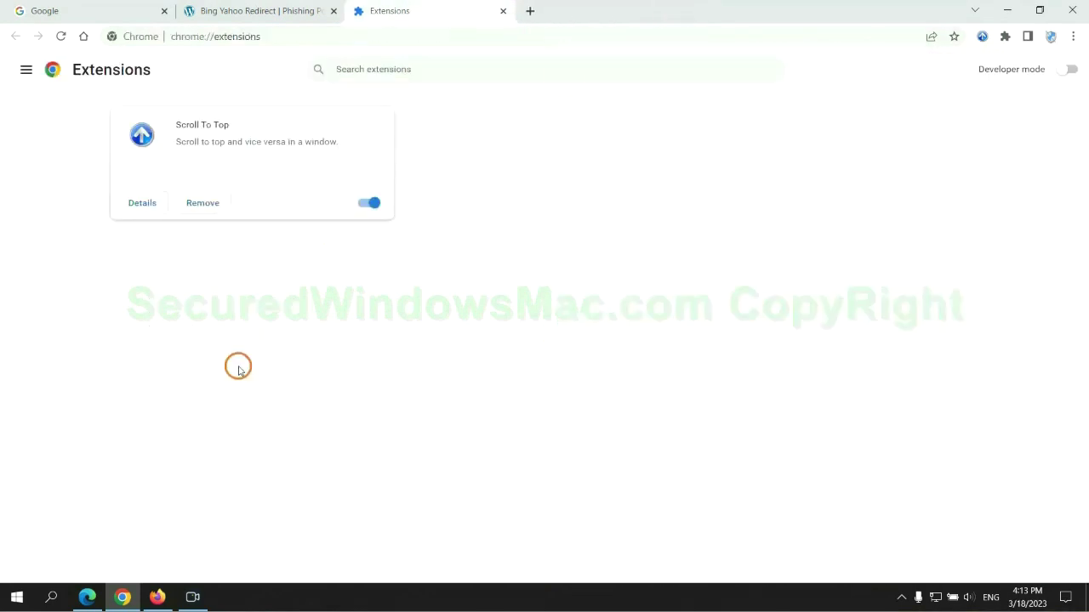
- Switch to Firefox and remove the Enhancer for YouTube extension from the installed add-ons
left_click(157, 595)
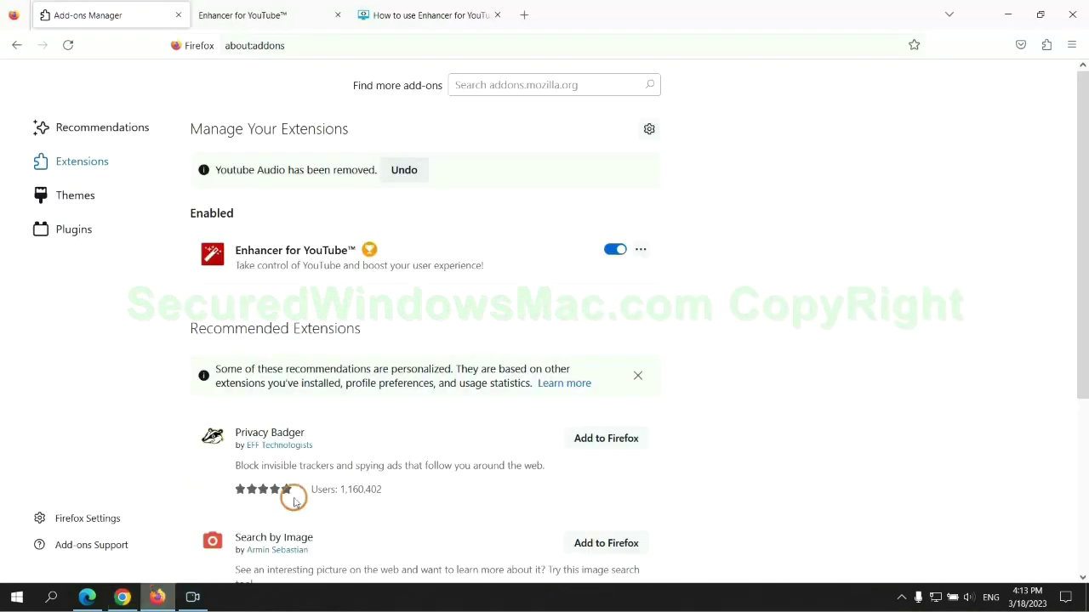
left_click(1046, 45)
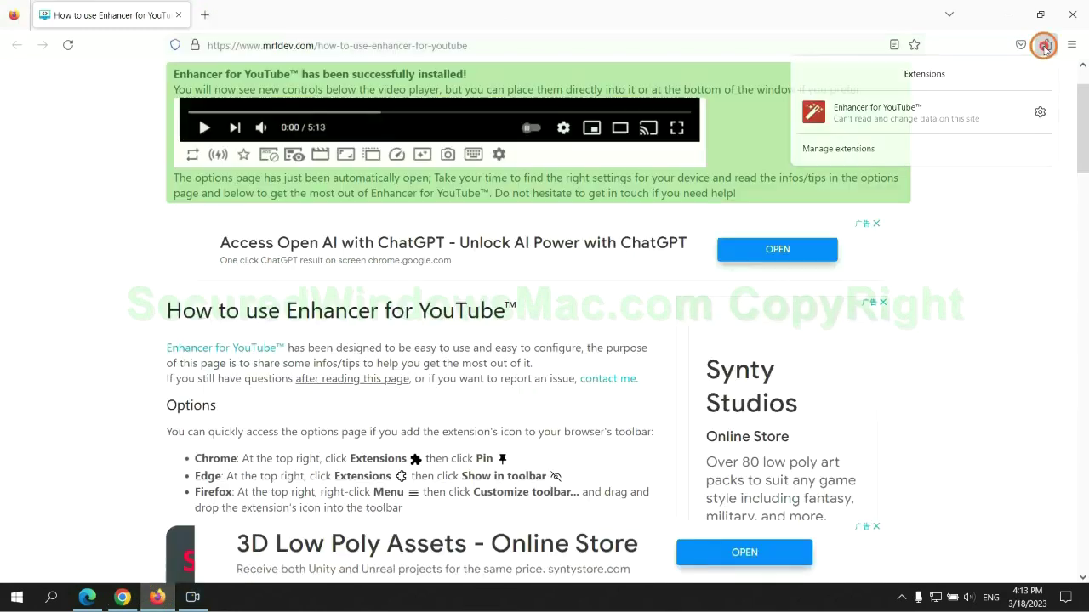
left_click(939, 146)
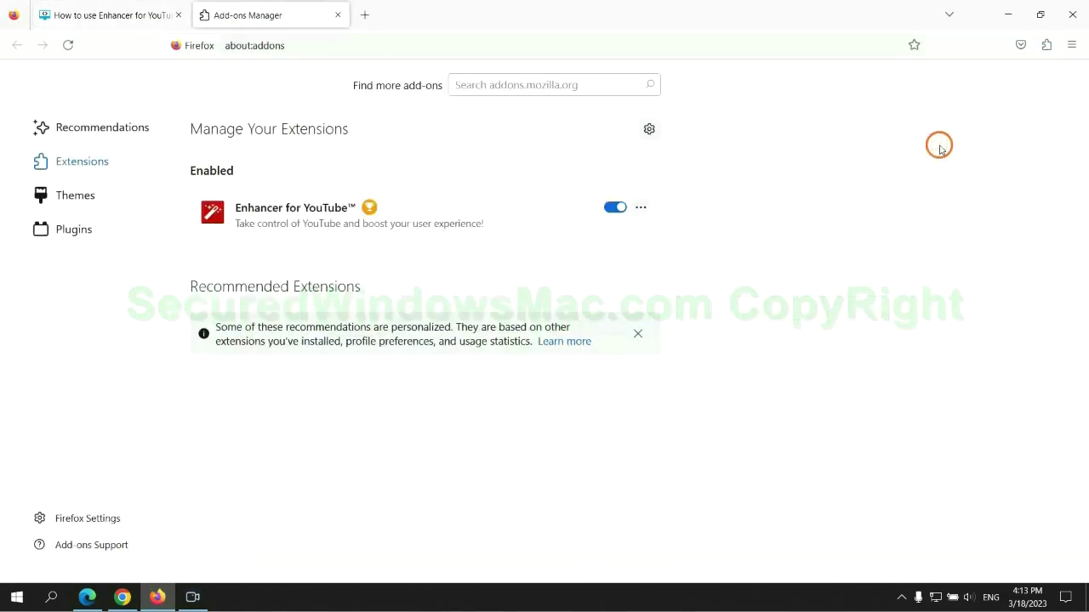
left_click(641, 207)
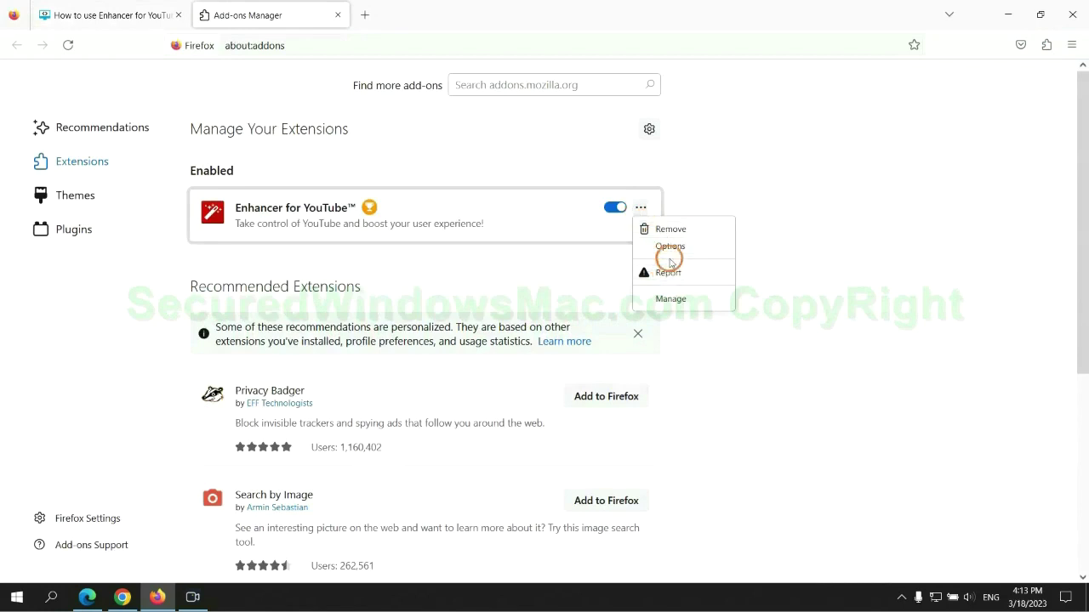
left_click(669, 229)
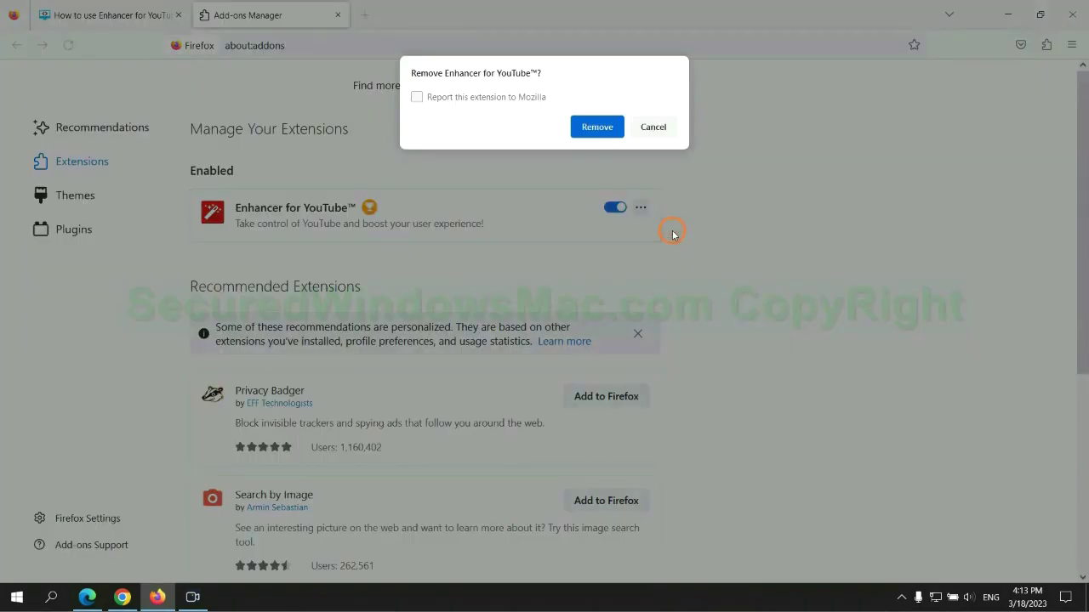
left_click(605, 127)
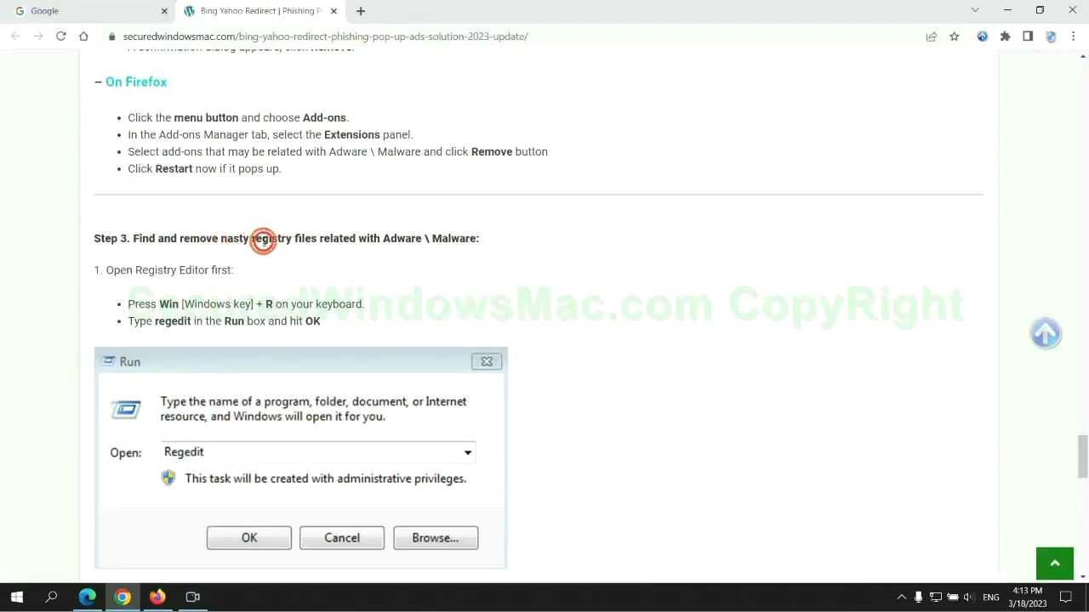
- Read Step 3 of the guide on removing malicious registry files and launch Registry Editor by running "regedit"
left_click_drag(253, 239, 315, 253)
left_click(316, 265)
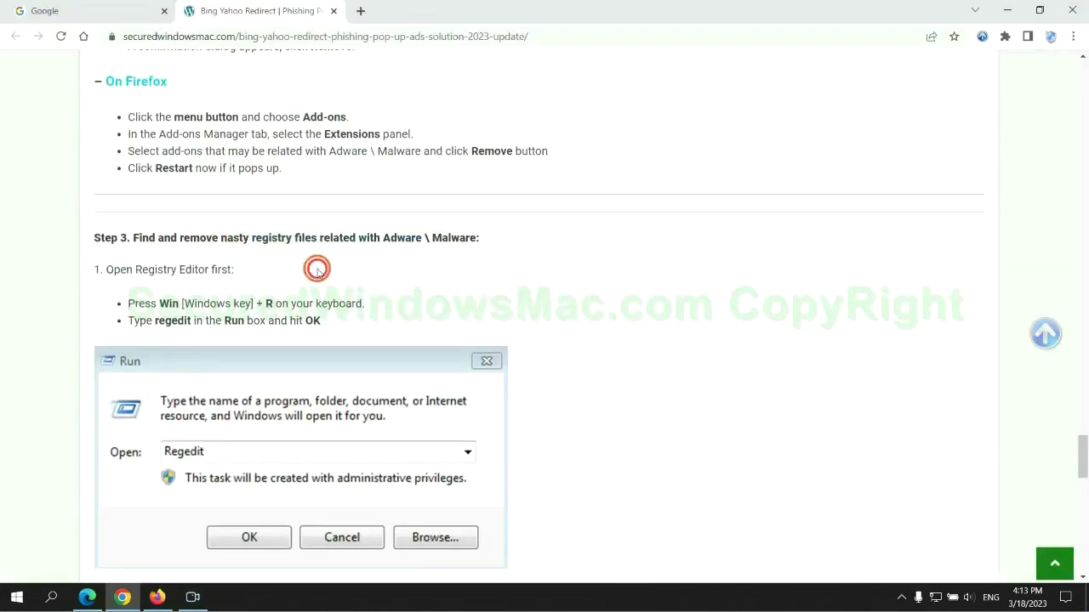
scroll(316, 266, "down", 2)
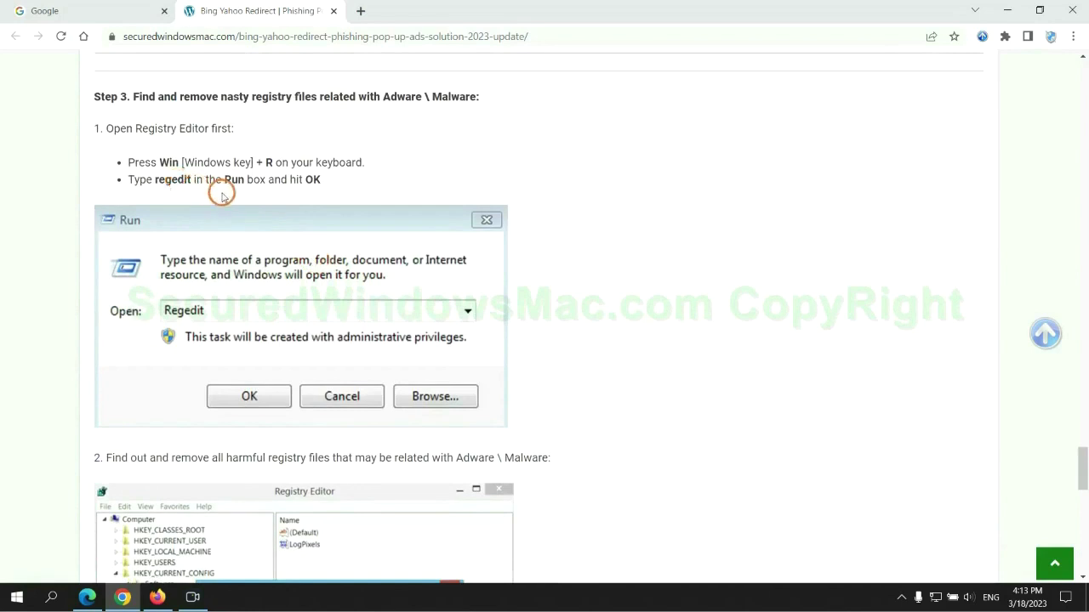
key("super+r")
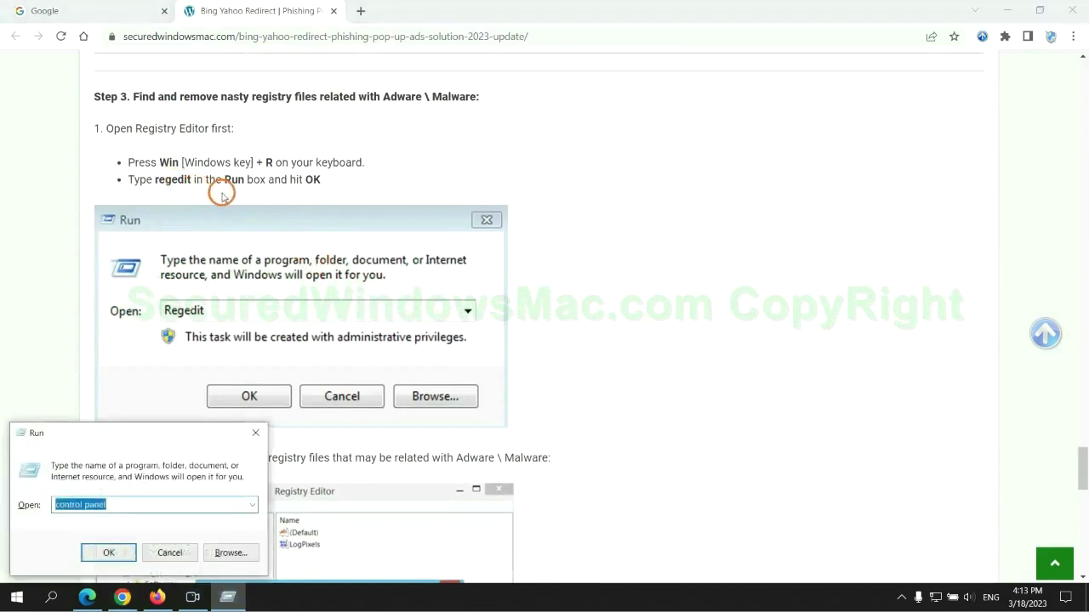
type("rege")
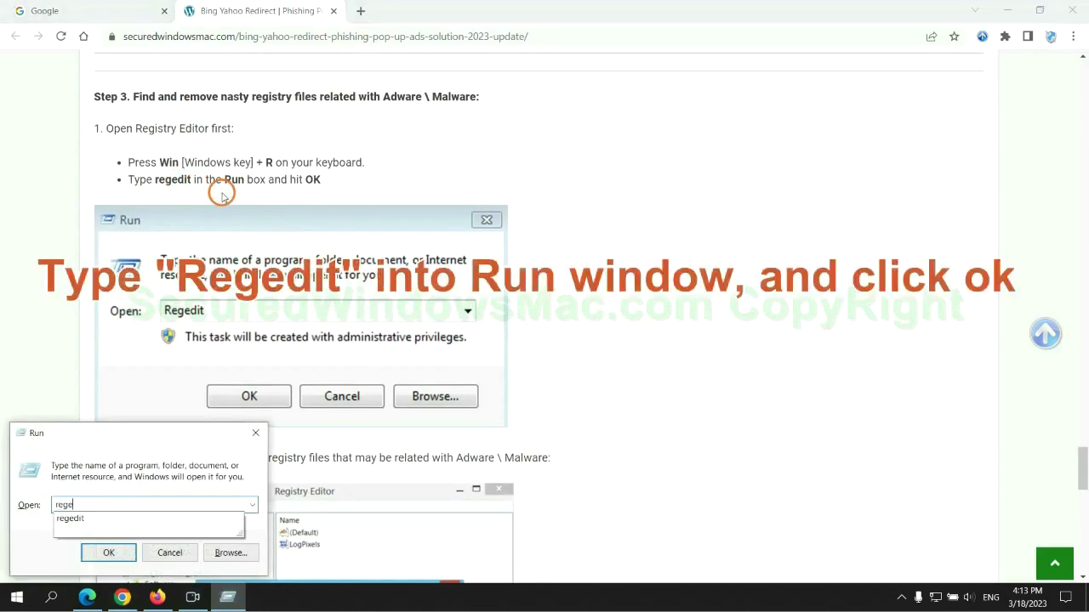
type("dit")
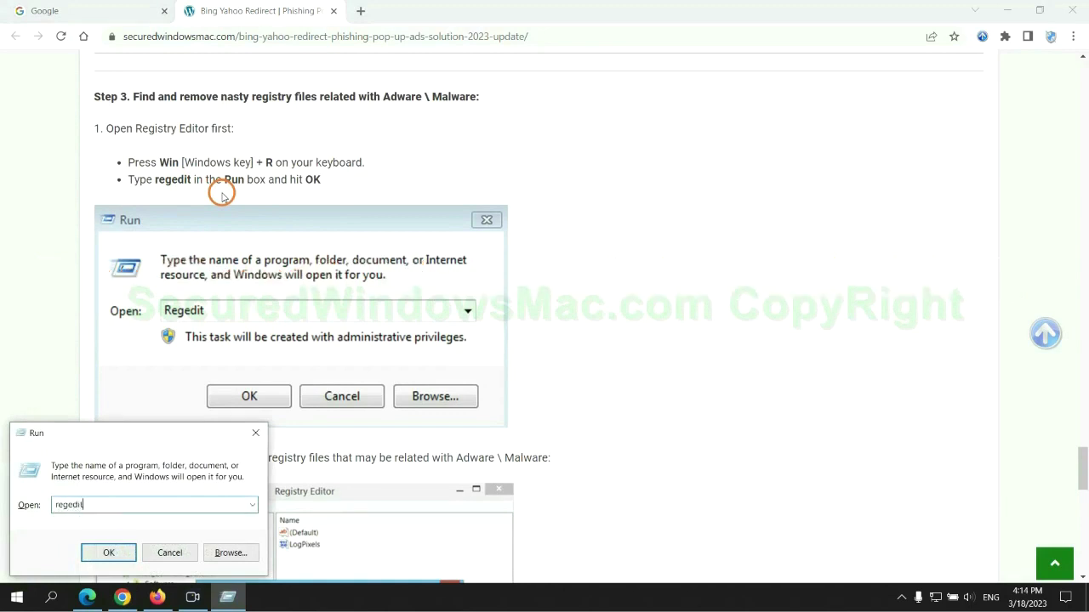
key("Return")
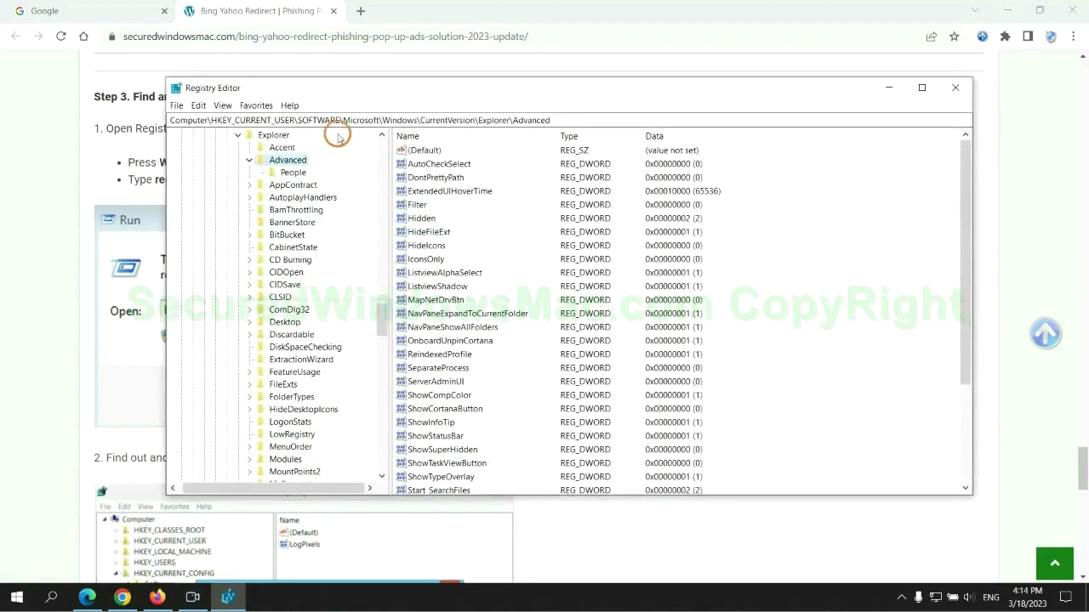
- Search the registry for "Apps" and issue the Delete command on the StoreAppsOnTaskbar value
left_click(198, 106)
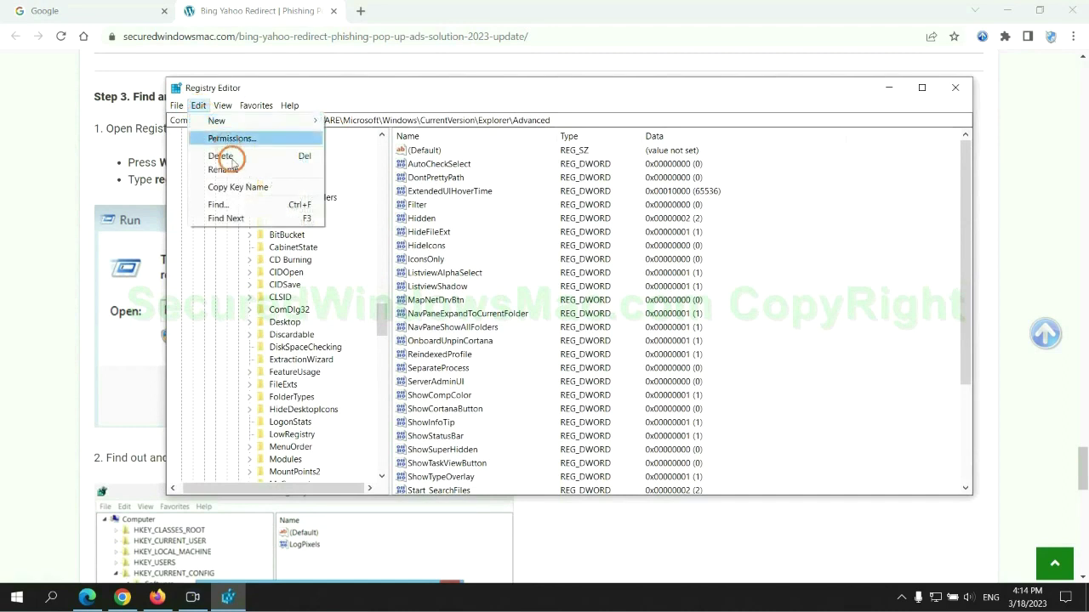
left_click(216, 204)
type("Apps")
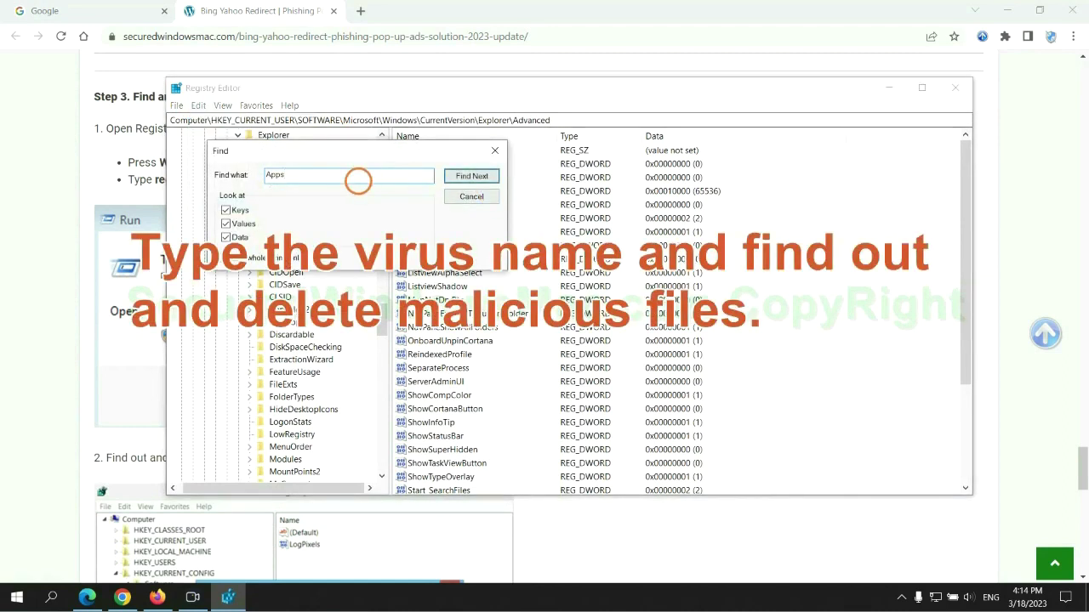
key("Return")
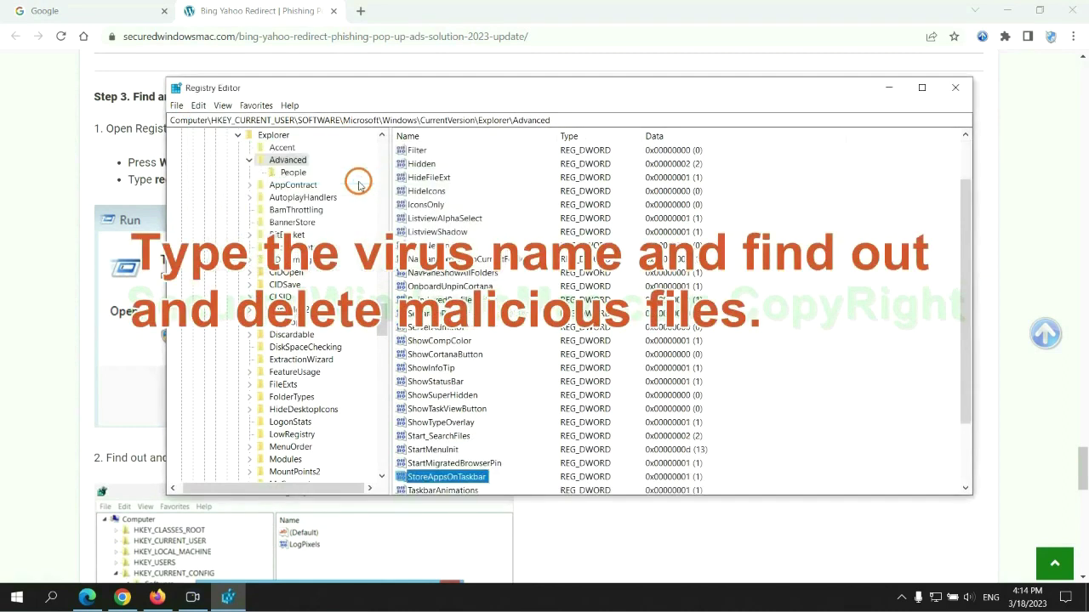
scroll(612, 353, "down", 2)
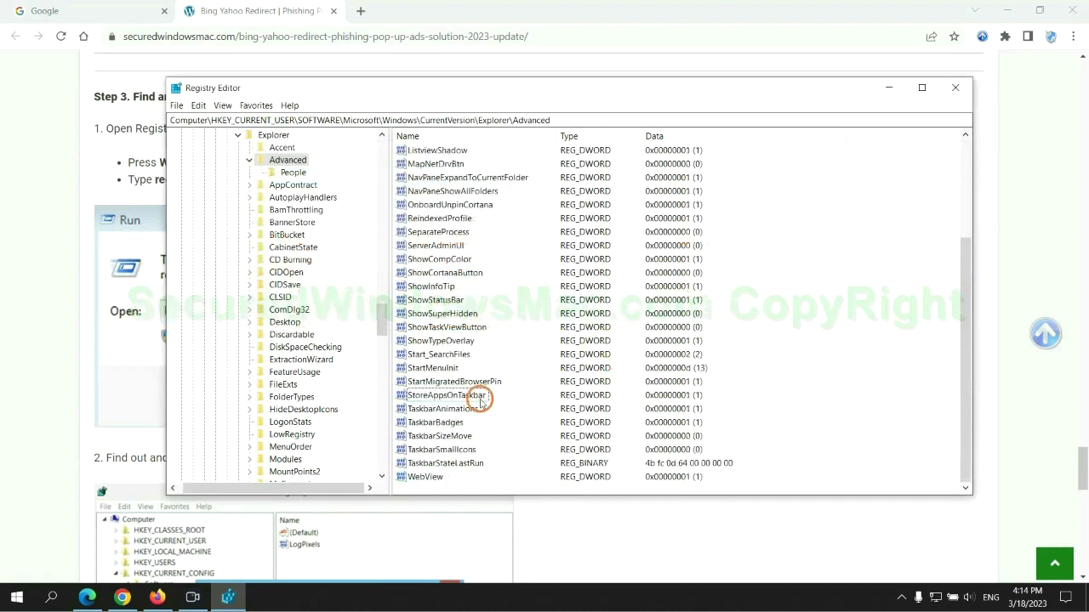
right_click(480, 399)
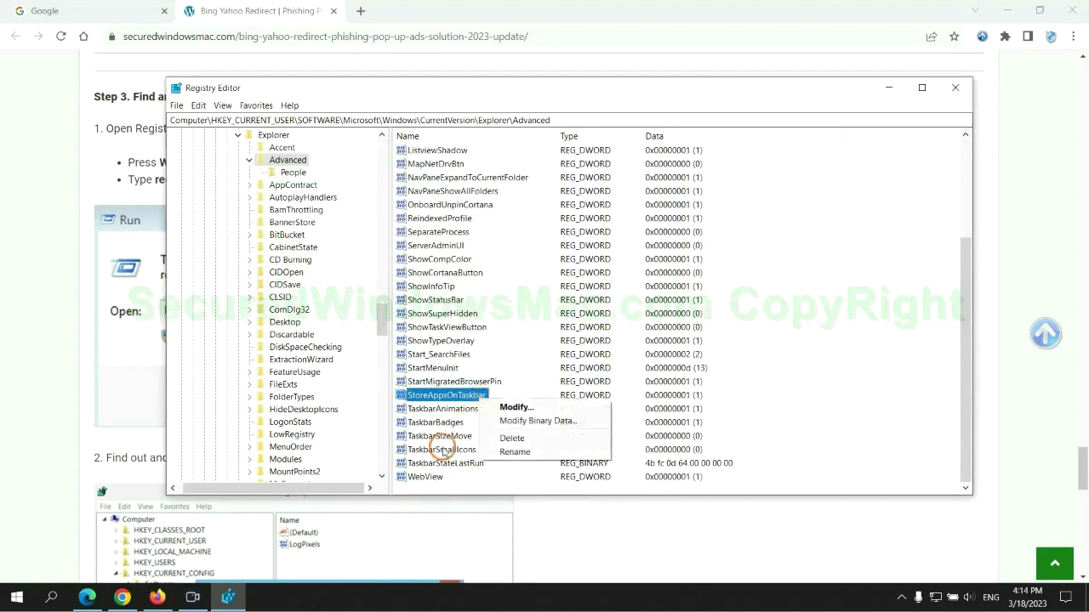
left_click(516, 438)
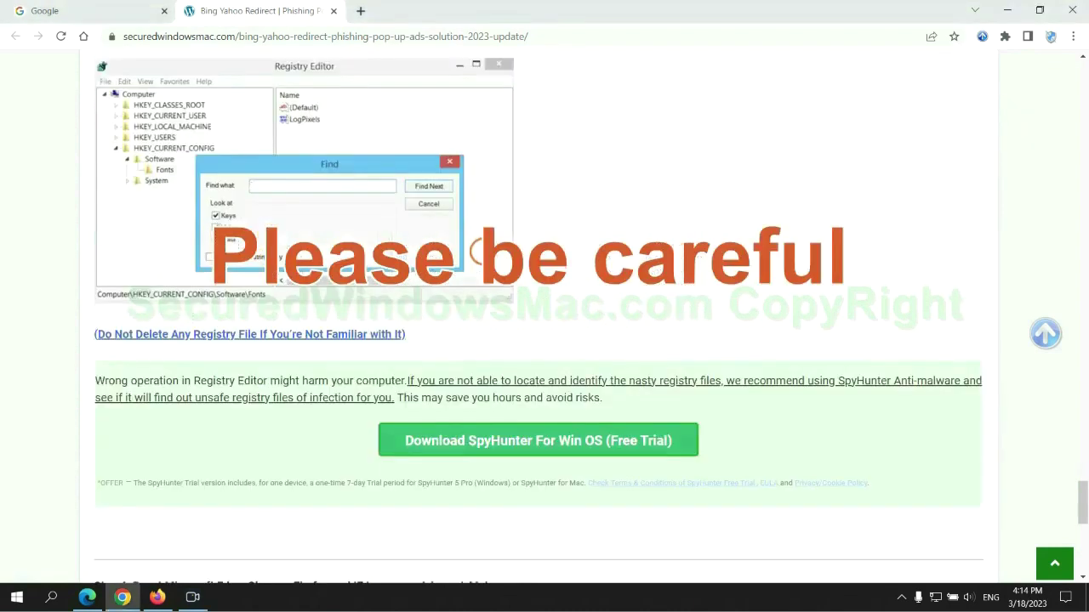
- Review the guide's registry warning and Step 4 on resetting Microsoft Edge, Chrome, Firefox and IE
scroll(482, 249, "down", 1)
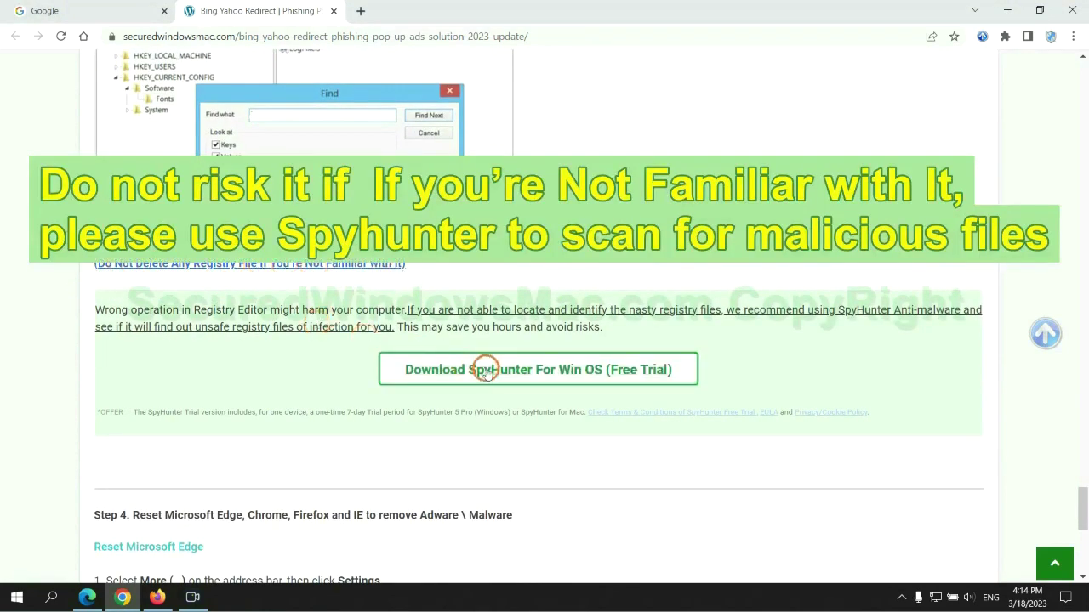
scroll(481, 366, "down", 5)
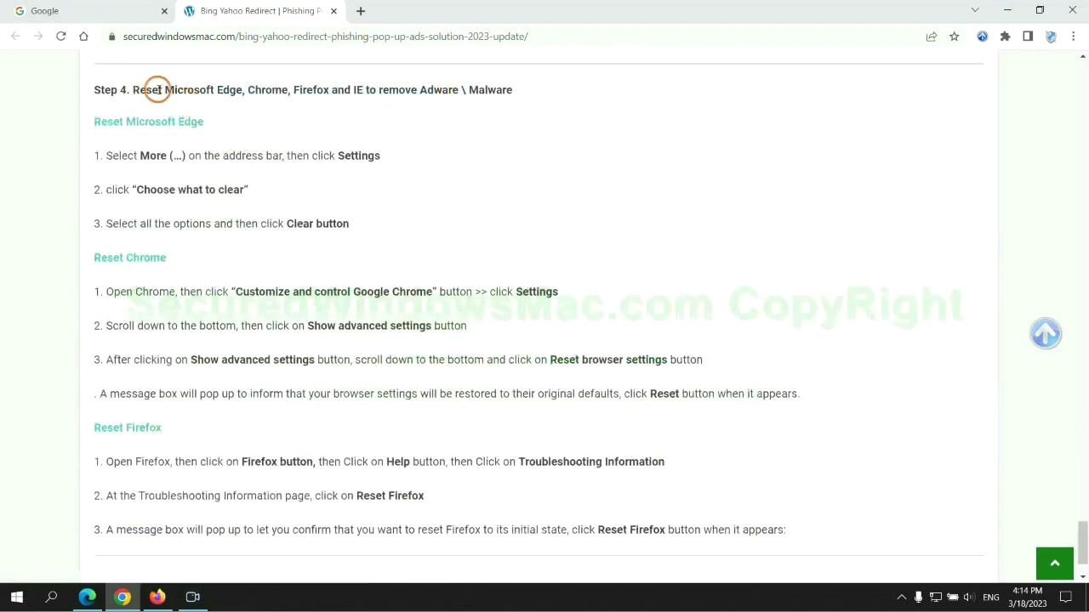
double_click(144, 88)
left_click(415, 122)
- Switch to Microsoft Edge and open the Clear browsing data dialog from its privacy, search, and services settings
left_click(85, 594)
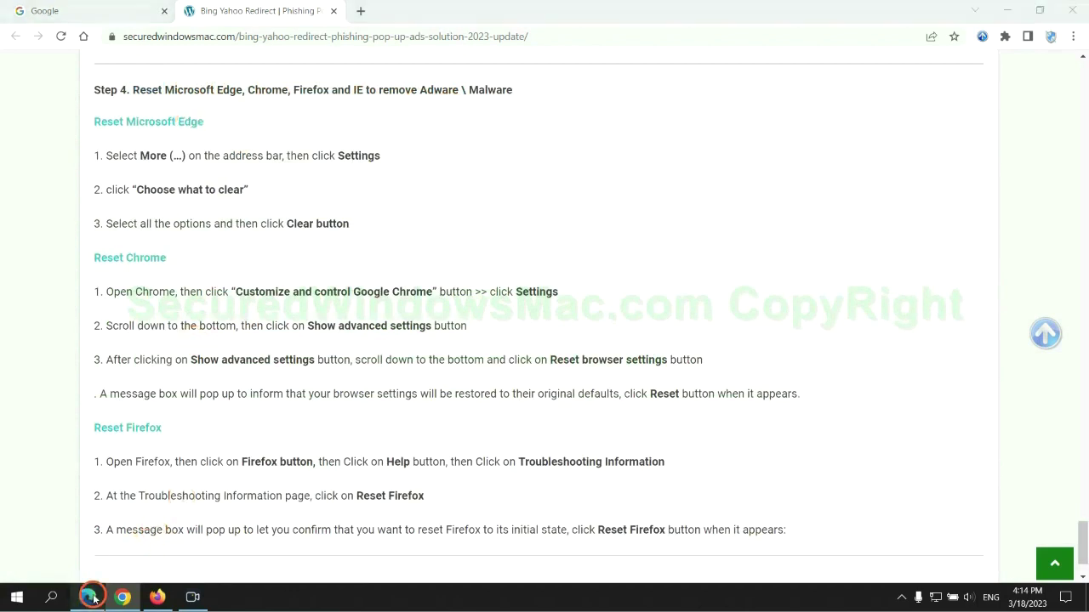
left_click(1031, 38)
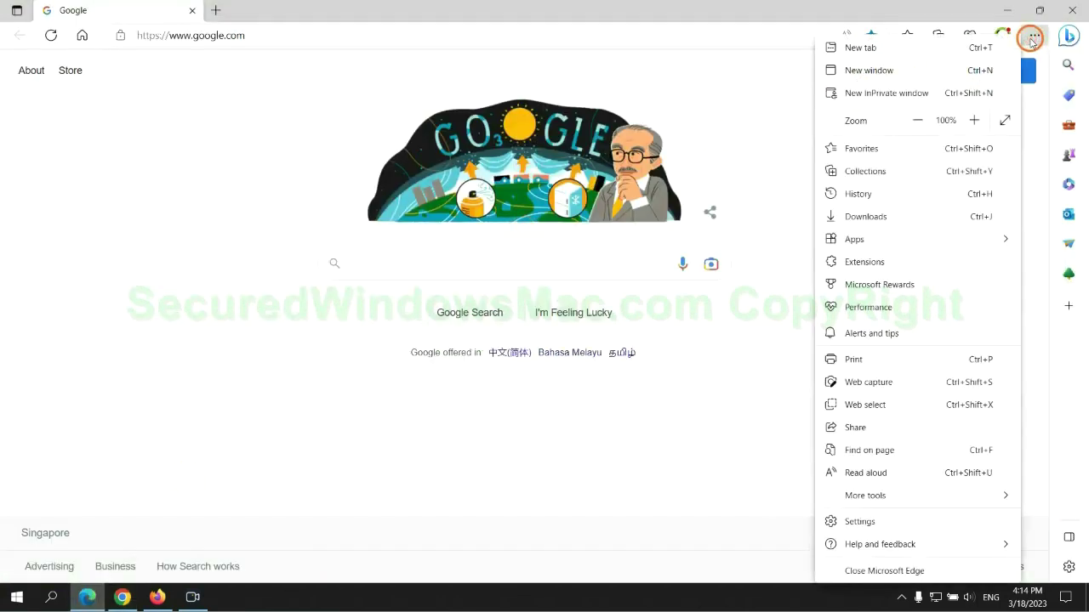
left_click(858, 522)
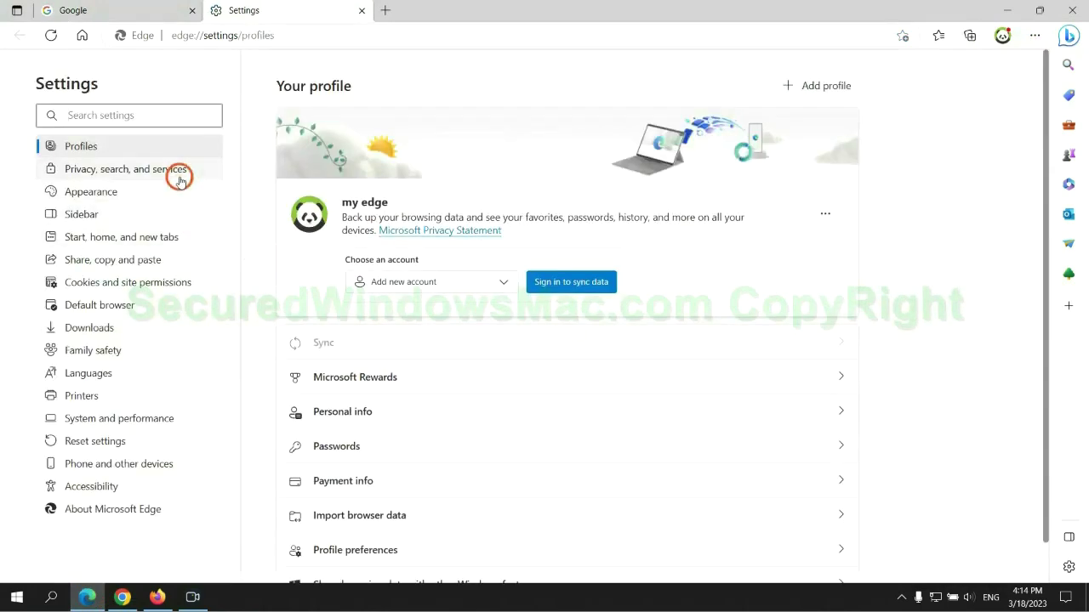
left_click(179, 177)
scroll(890, 377, "down", 3)
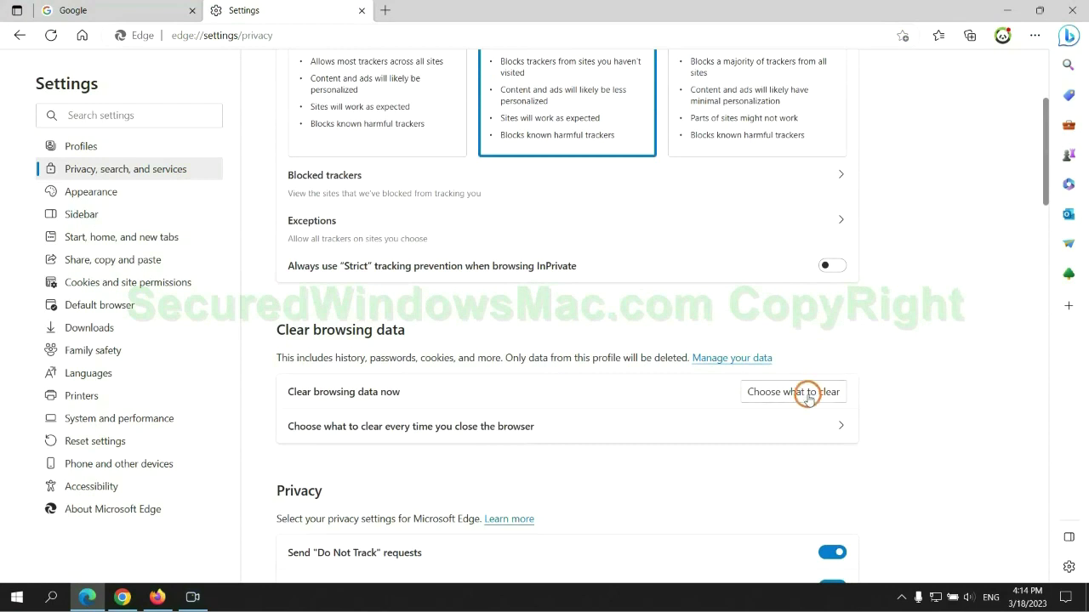
left_click(808, 394)
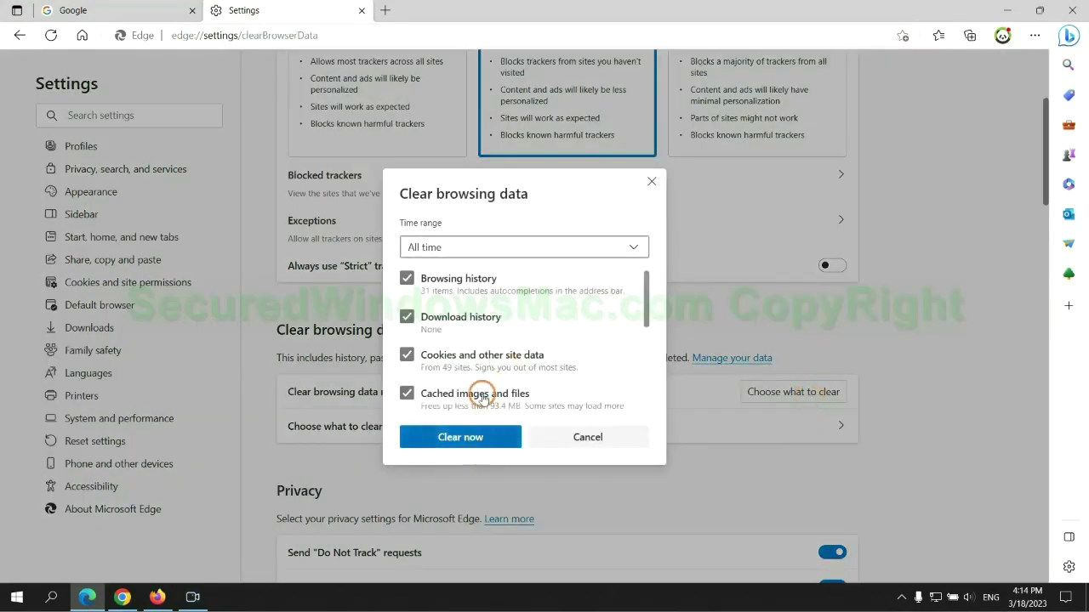
- Switch to Chrome, search its settings for "reset", and bring up the confirmation for restoring settings to their original defaults
left_click(123, 597)
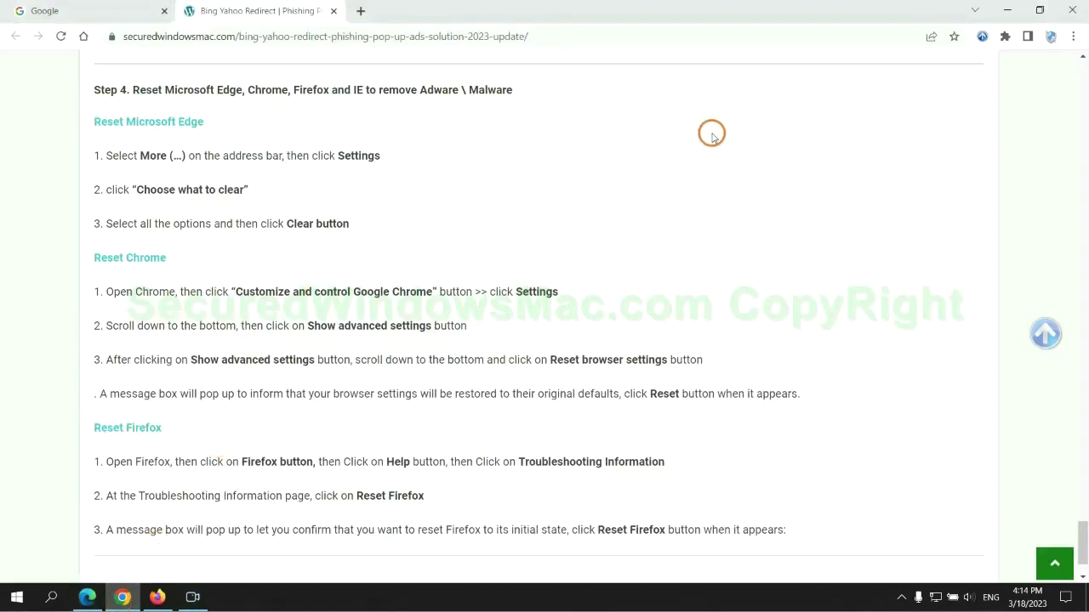
left_click(1072, 38)
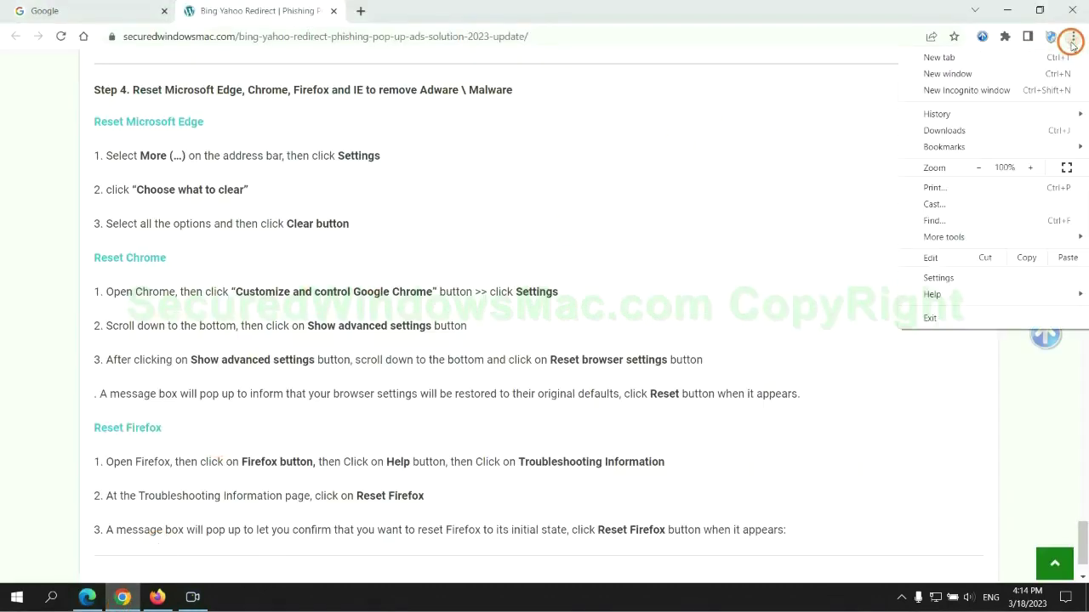
left_click(947, 277)
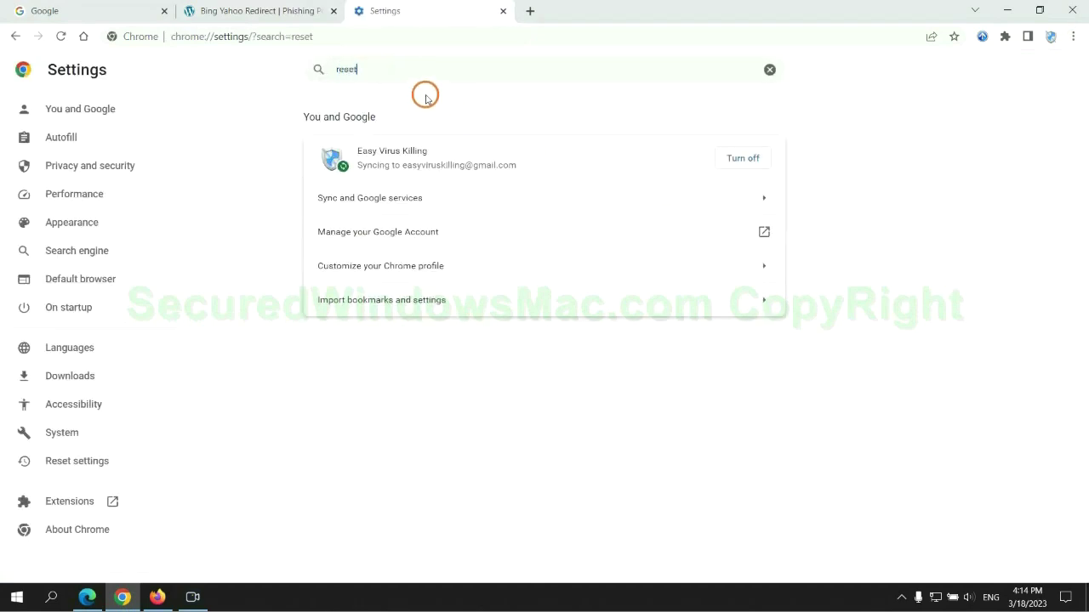
left_click(571, 379)
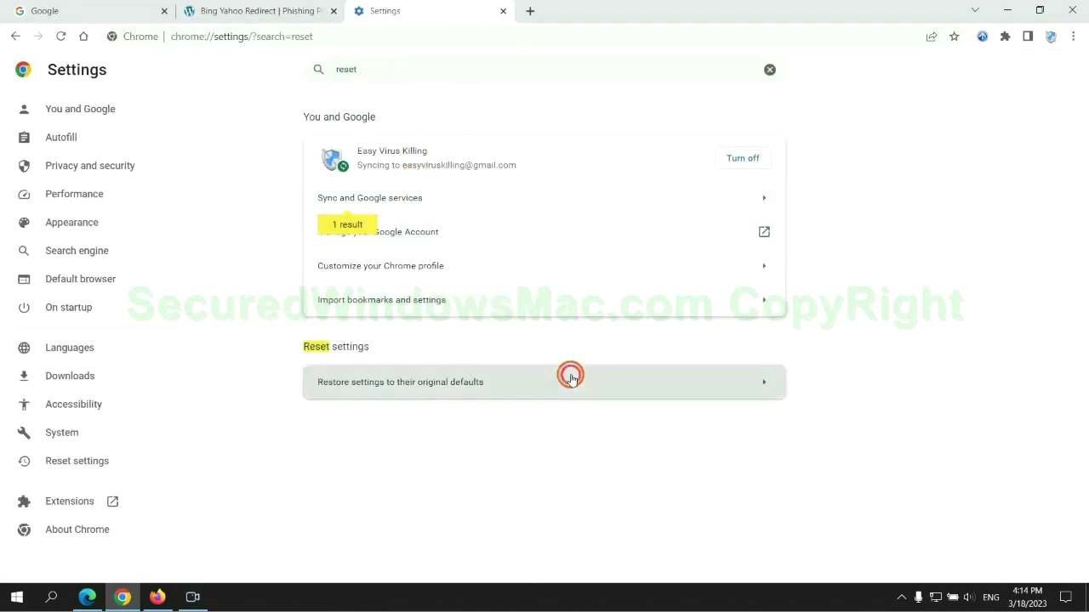
left_click(676, 371)
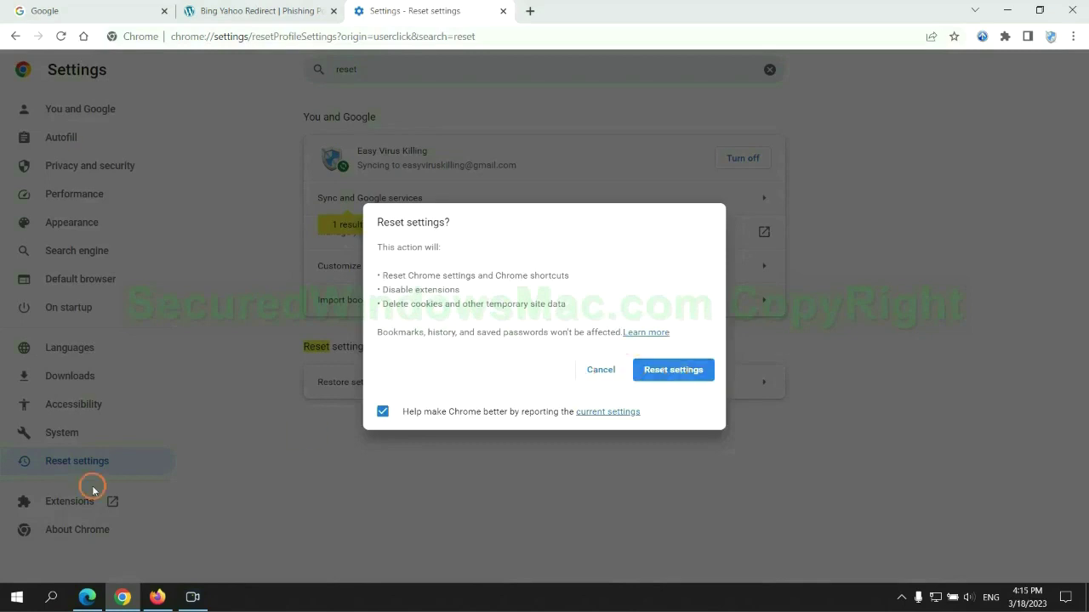
- Switch to Firefox, open its Troubleshooting Information page, and bring up the confirmation for refreshing Firefox to default settings
left_click(157, 597)
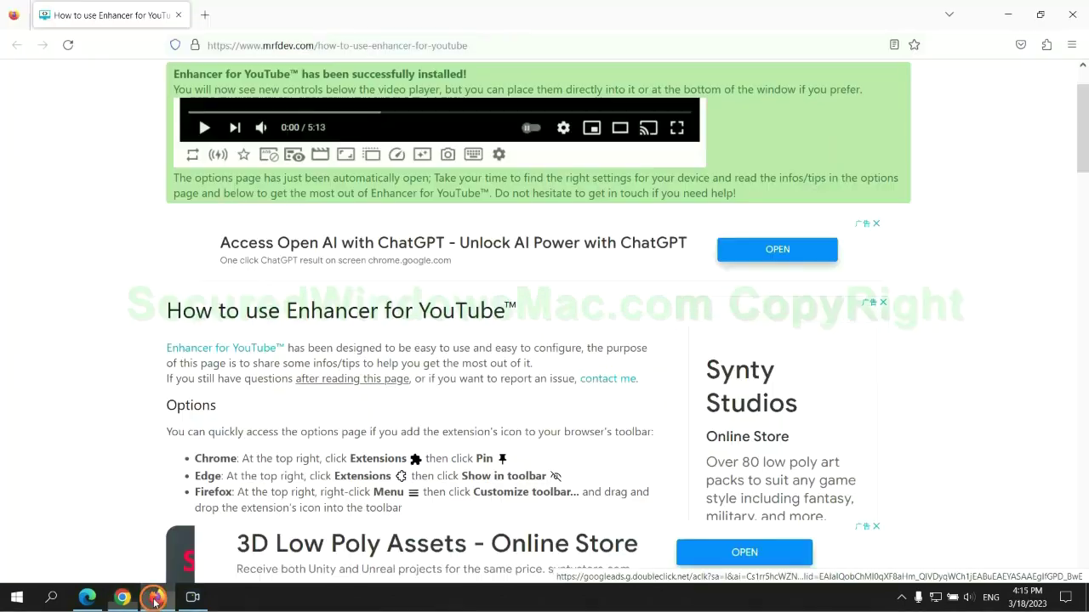
left_click(1070, 45)
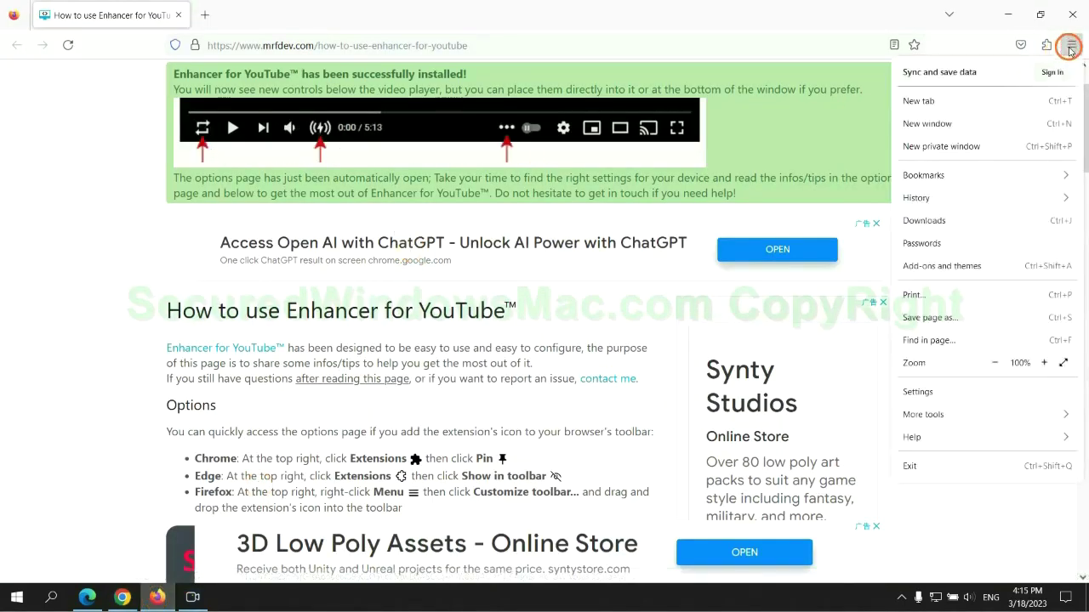
left_click(925, 436)
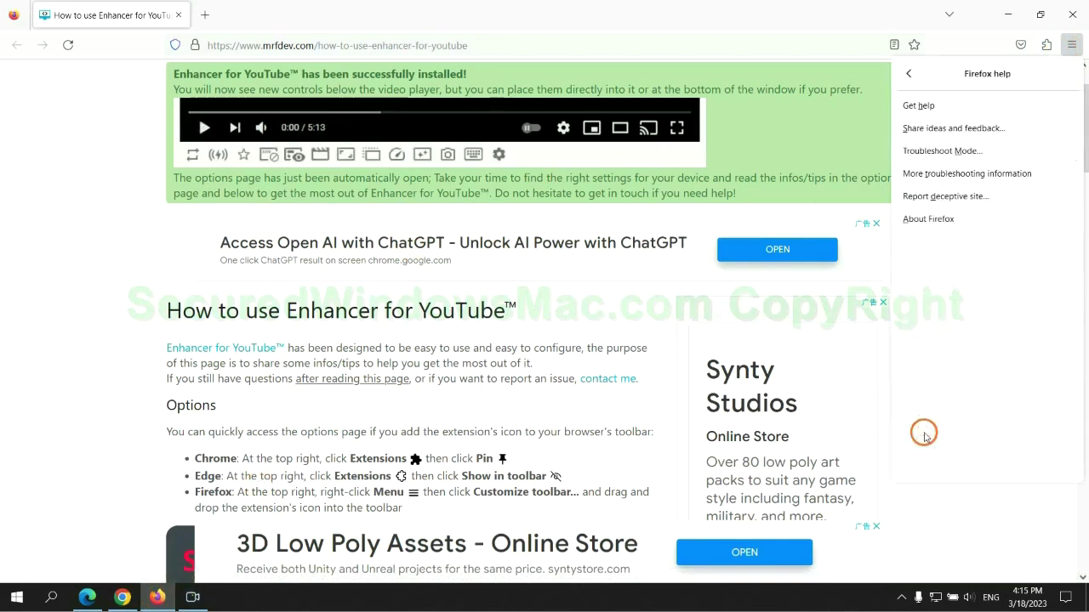
left_click(971, 173)
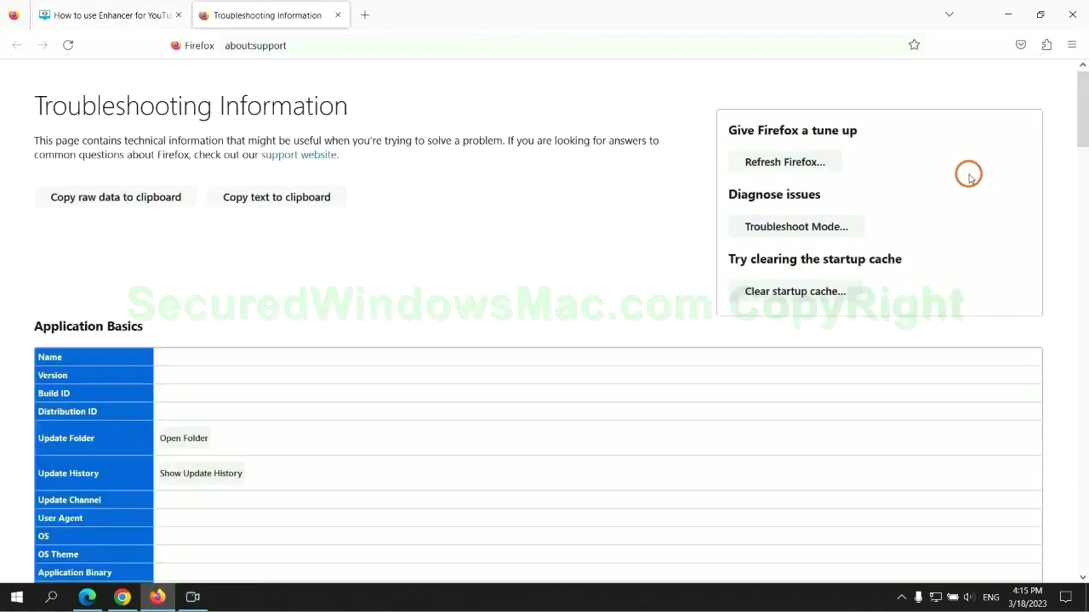
left_click(749, 161)
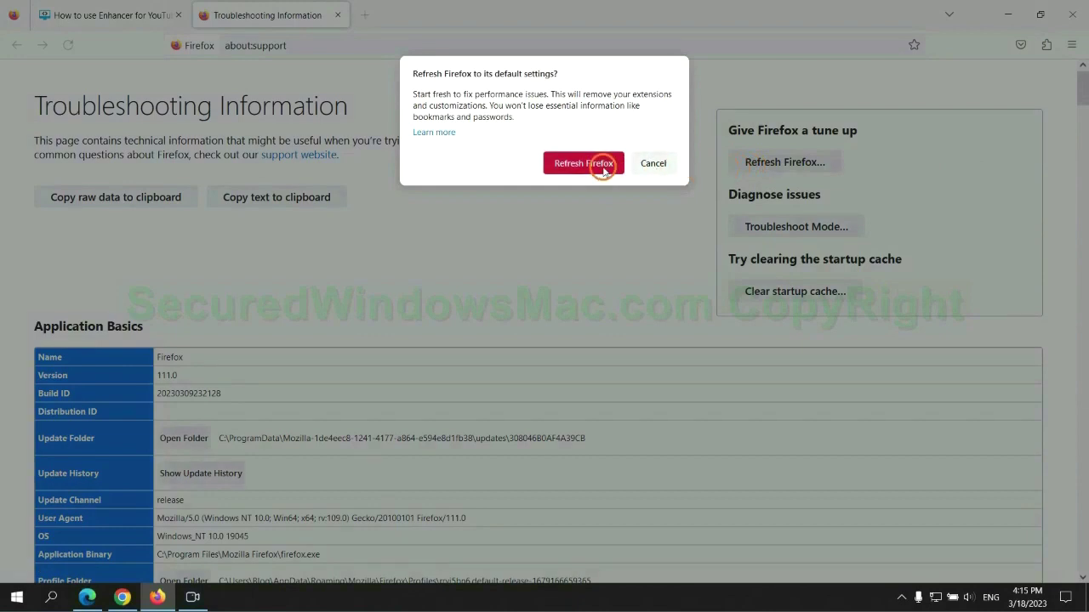